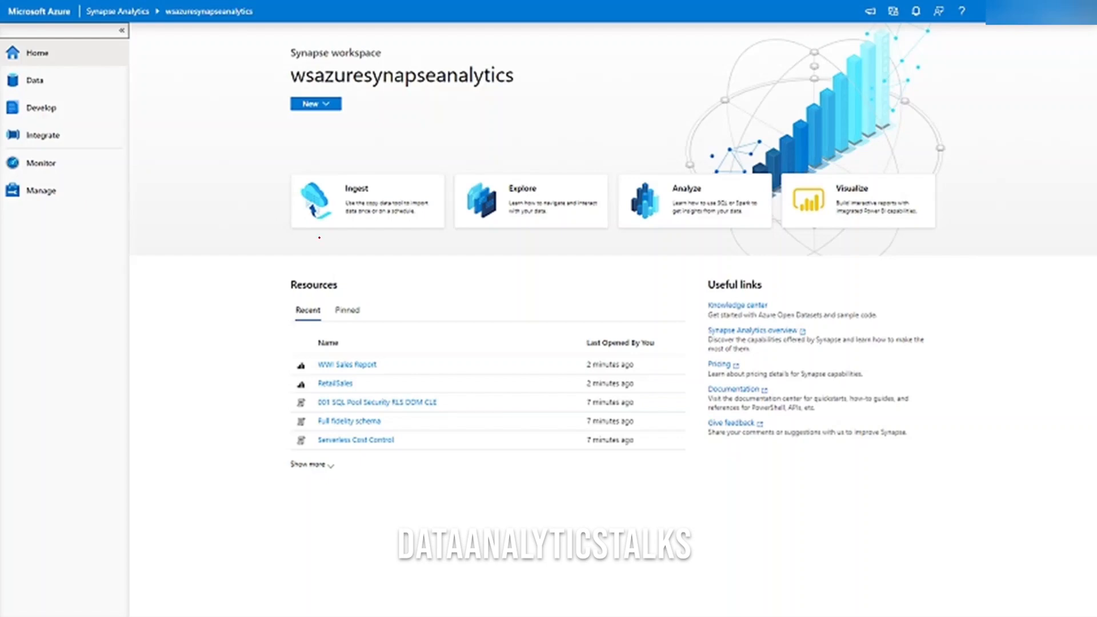
mouse_move(405, 174)
left_mouse_down()
mouse_move(457, 156)
mouse_move(514, 158)
left_mouse_up()
mouse_move(588, 171)
left_mouse_down()
mouse_move(637, 153)
mouse_move(703, 171)
mouse_move(831, 143)
left_mouse_up()
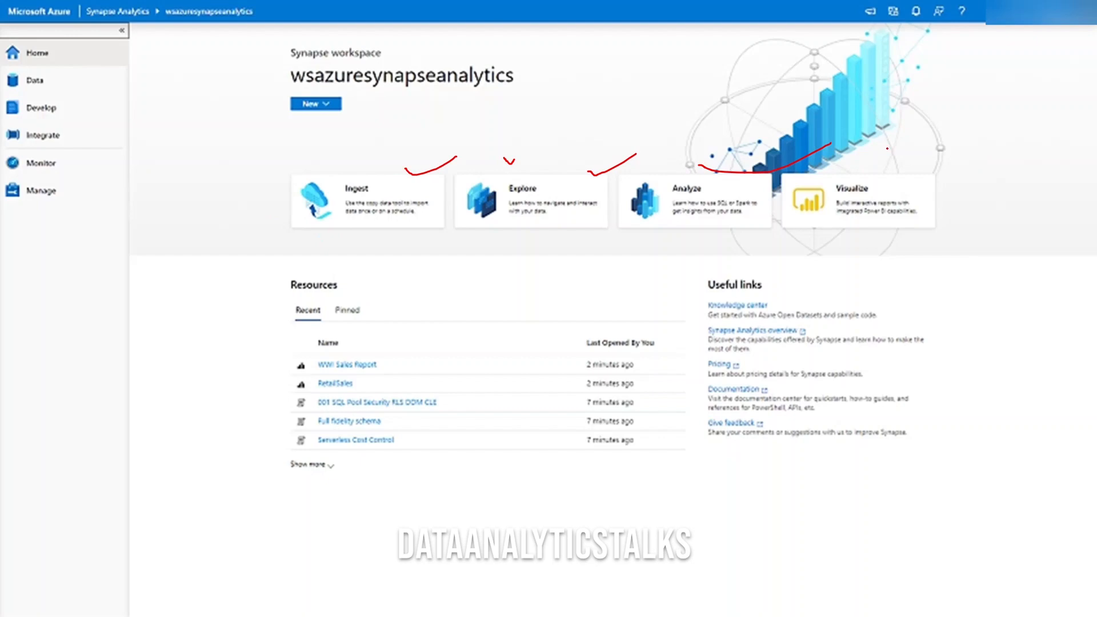
left_click_drag(887, 148, 924, 139)
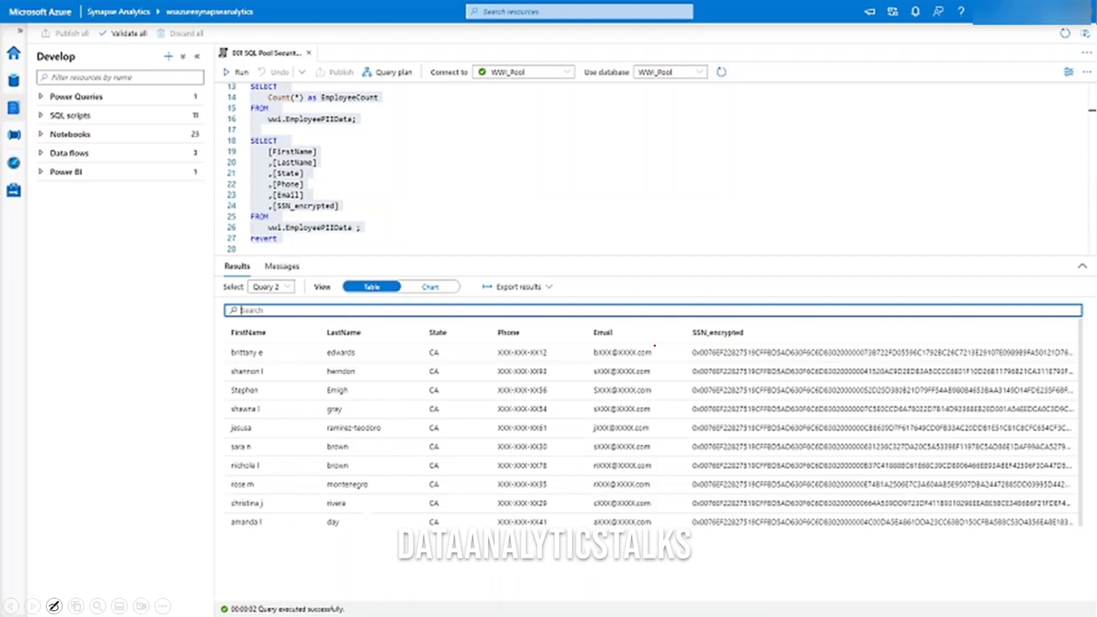
mouse_move(639, 325)
left_mouse_down()
mouse_move(570, 360)
mouse_move(592, 534)
mouse_move(674, 400)
mouse_move(628, 320)
left_mouse_up()
mouse_move(513, 320)
left_mouse_down()
mouse_move(477, 507)
mouse_move(546, 498)
mouse_move(480, 334)
left_mouse_up()
mouse_move(764, 307)
left_mouse_down()
mouse_move(680, 355)
mouse_move(734, 550)
mouse_move(991, 298)
mouse_move(900, 260)
left_mouse_up()
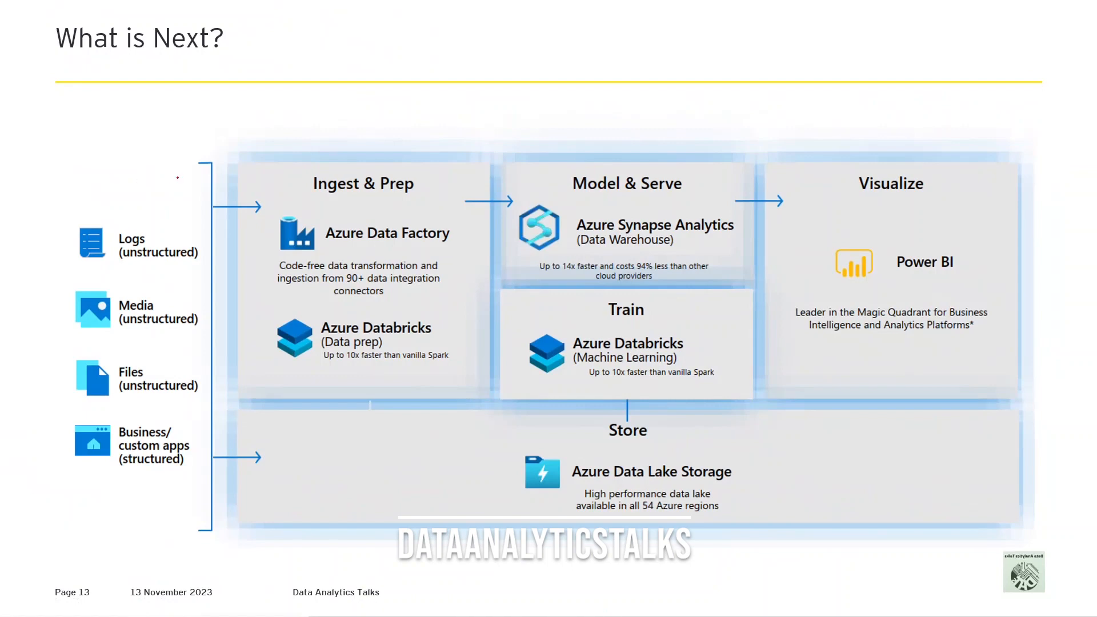
mouse_move(72, 173)
left_mouse_down()
mouse_move(28, 495)
mouse_move(207, 488)
mouse_move(240, 211)
mouse_move(169, 138)
left_mouse_up()
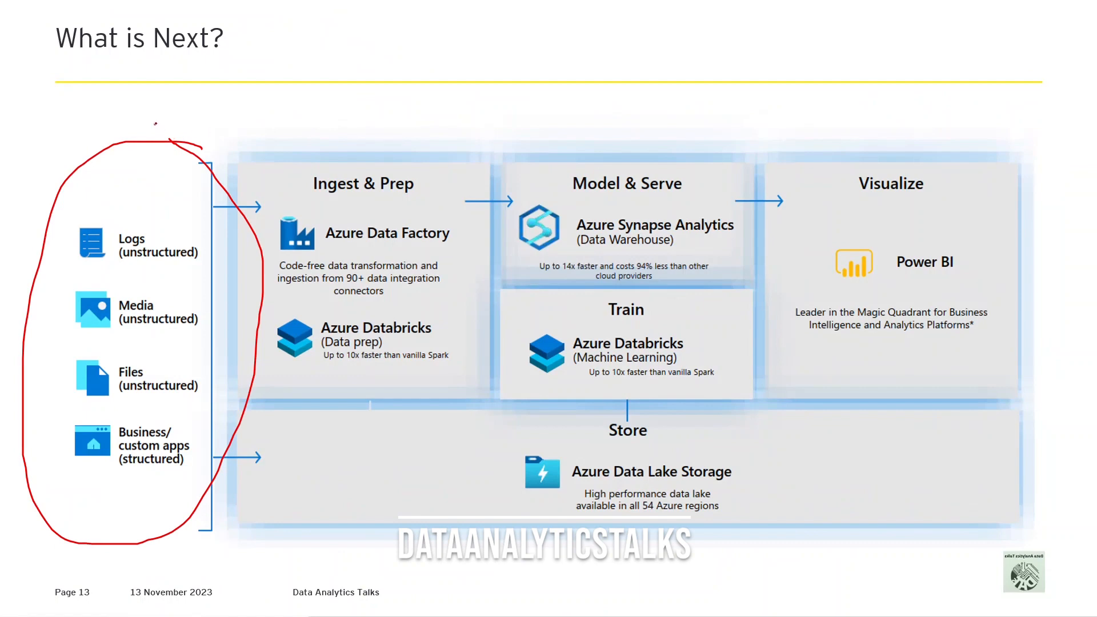
left_click_drag(155, 124, 279, 63)
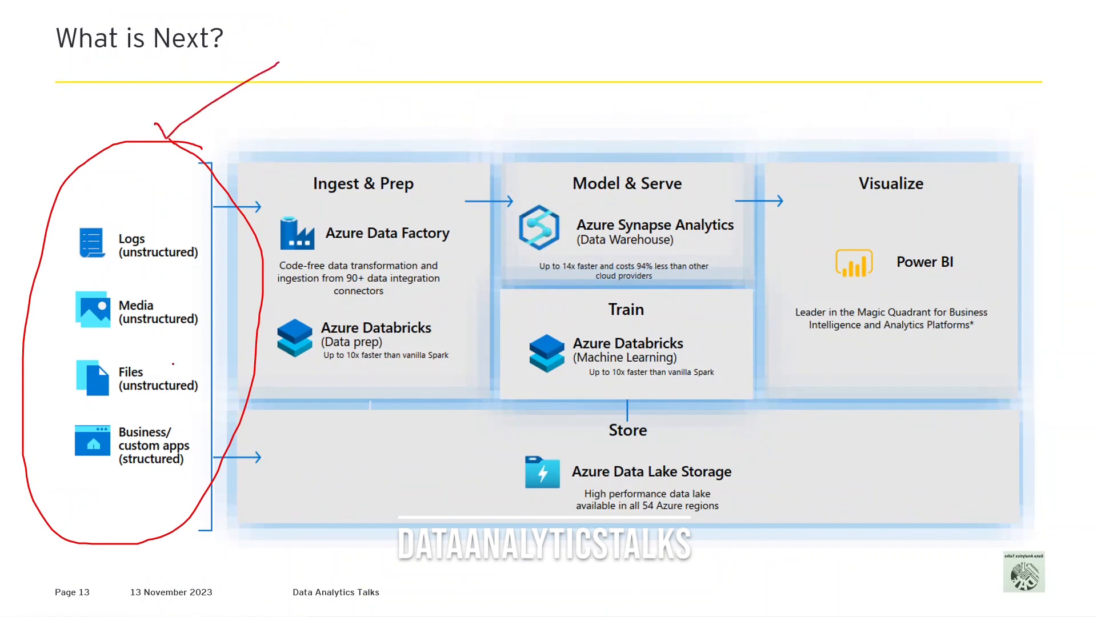
mouse_move(386, 138)
left_mouse_down()
mouse_move(309, 157)
mouse_move(379, 217)
mouse_move(416, 138)
mouse_move(331, 155)
left_mouse_up()
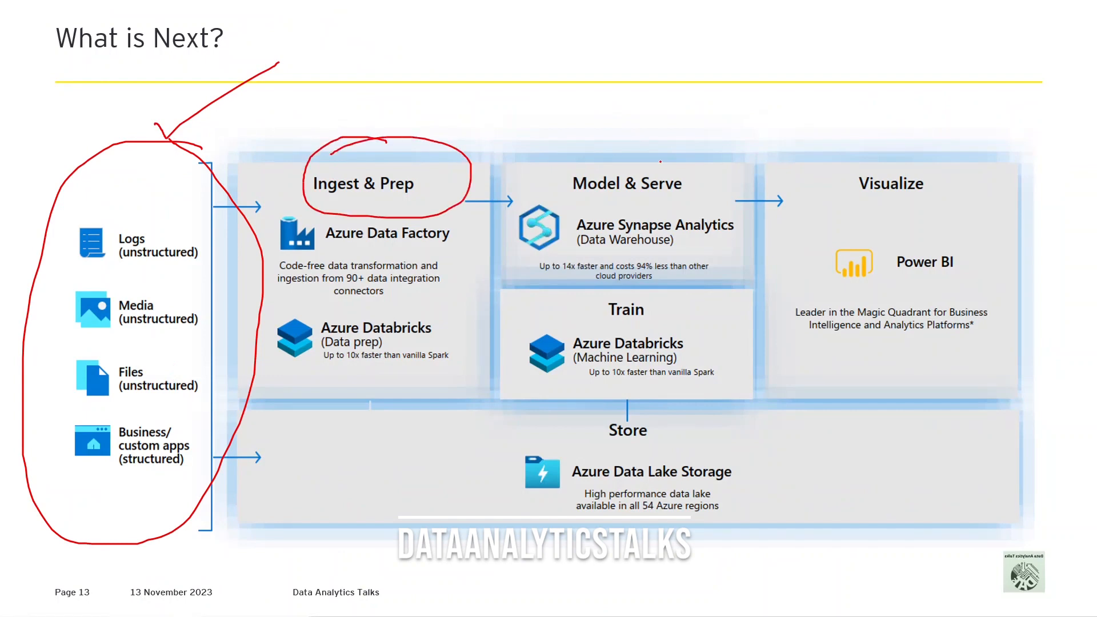
mouse_move(696, 161)
left_mouse_down()
mouse_move(565, 164)
mouse_move(698, 202)
mouse_move(633, 151)
left_mouse_up()
mouse_move(970, 163)
left_mouse_down()
mouse_move(874, 155)
mouse_move(810, 342)
mouse_move(1037, 328)
mouse_move(939, 155)
left_mouse_up()
mouse_move(836, 426)
left_mouse_down()
mouse_move(660, 419)
mouse_move(483, 439)
mouse_move(486, 516)
mouse_move(824, 460)
mouse_move(804, 423)
left_mouse_up()
mouse_move(683, 299)
left_mouse_down()
mouse_move(552, 290)
mouse_move(514, 360)
mouse_move(628, 402)
mouse_move(773, 372)
mouse_move(717, 298)
mouse_move(626, 283)
left_mouse_up()
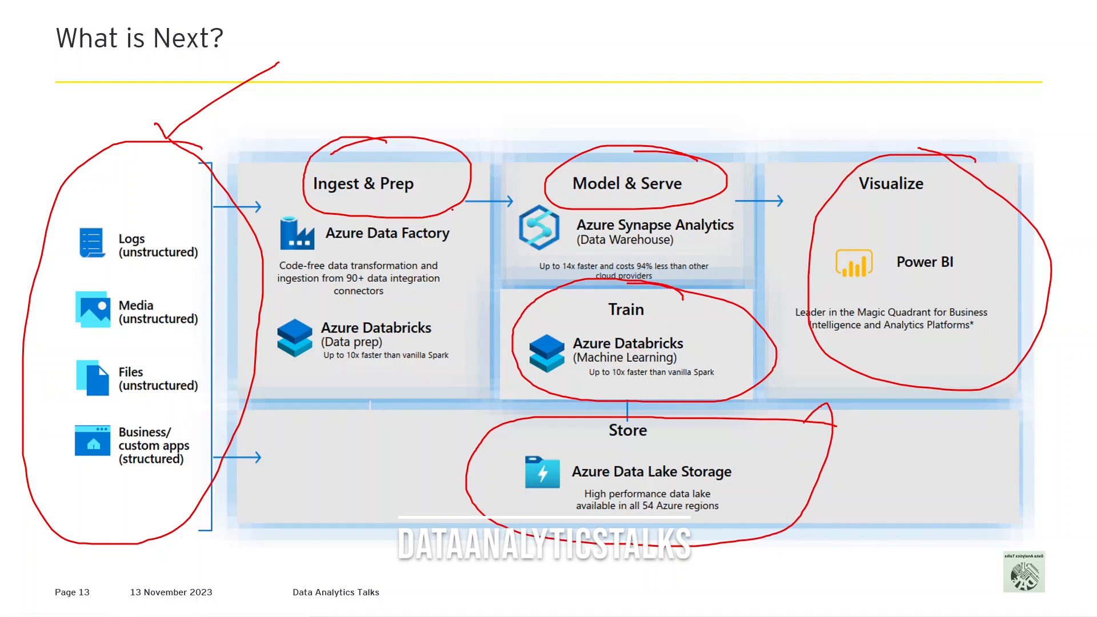
mouse_move(456, 218)
left_mouse_down()
mouse_move(471, 219)
mouse_move(466, 350)
mouse_move(433, 386)
left_mouse_up()
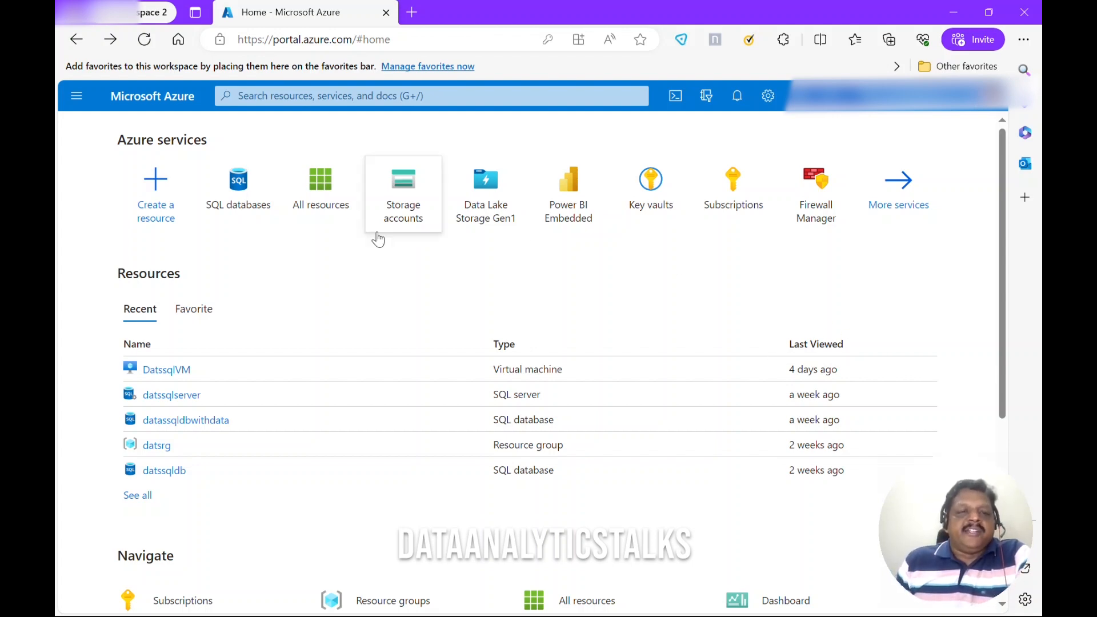
Start creating a new resource and search the Marketplace for azure synapse analytics
left_click(172, 206)
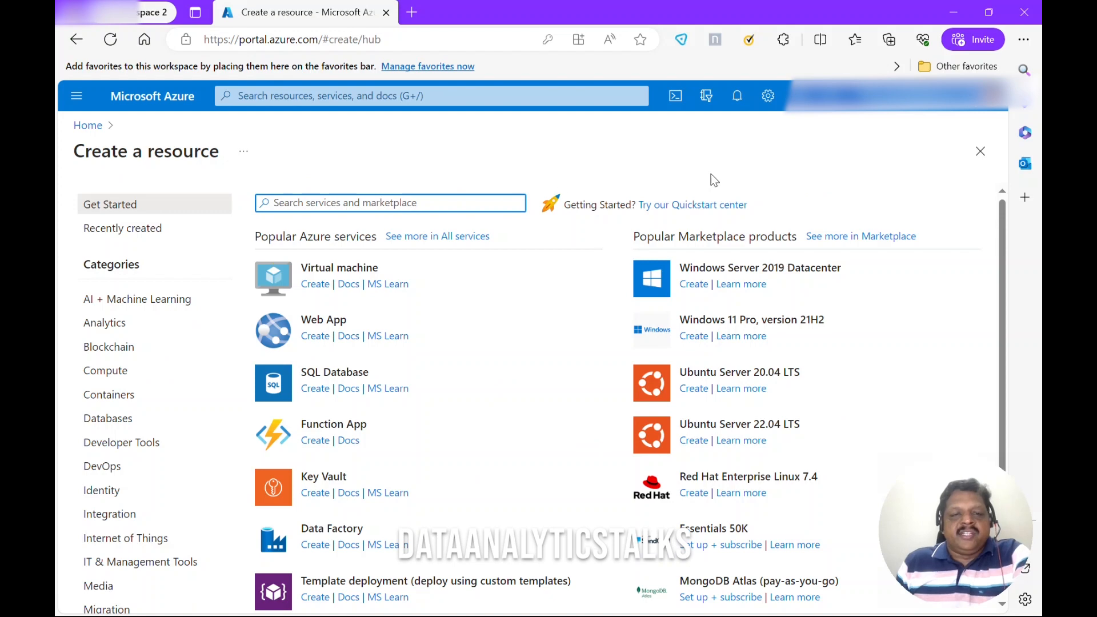
type("azu")
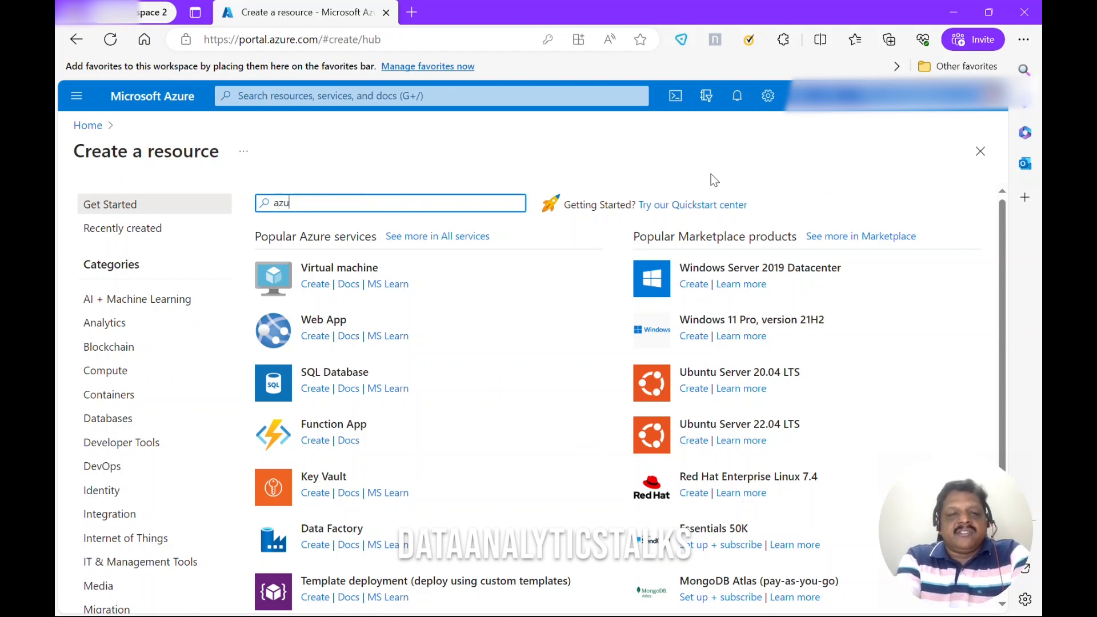
type("re sy")
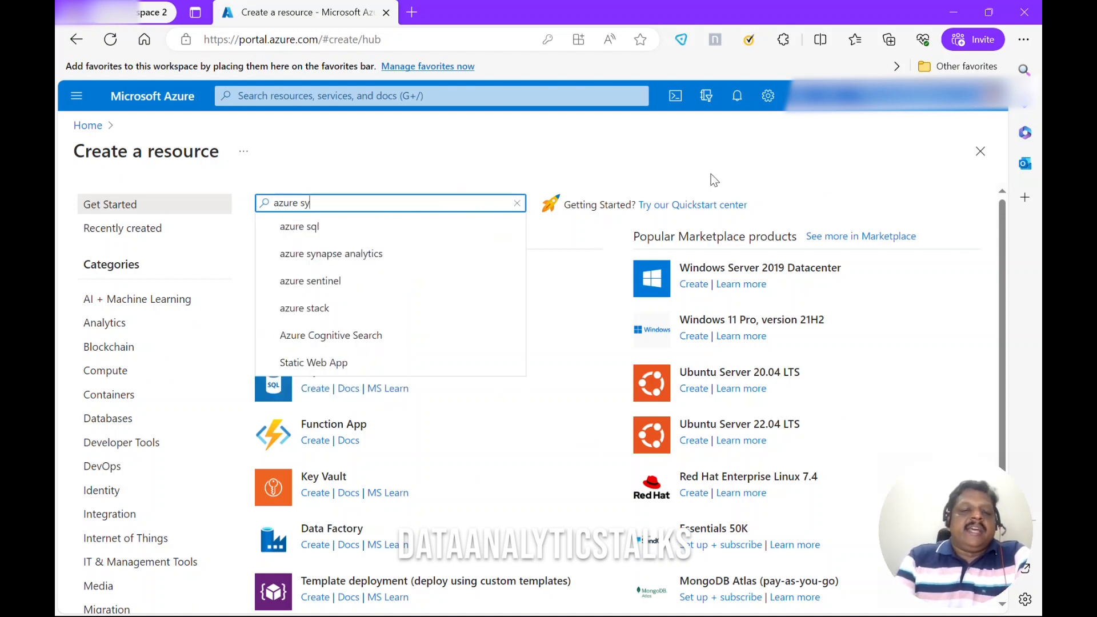
left_click(381, 227)
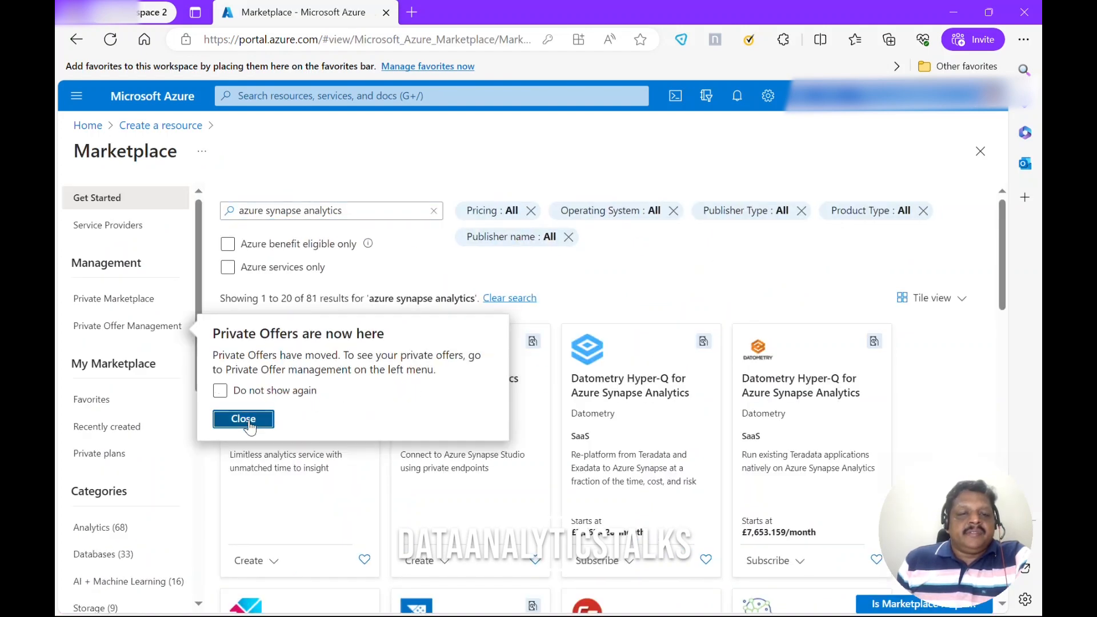
Dismiss the private offers notice and start creating a workspace from Microsoft's Azure Synapse Analytics offer
left_click(246, 419)
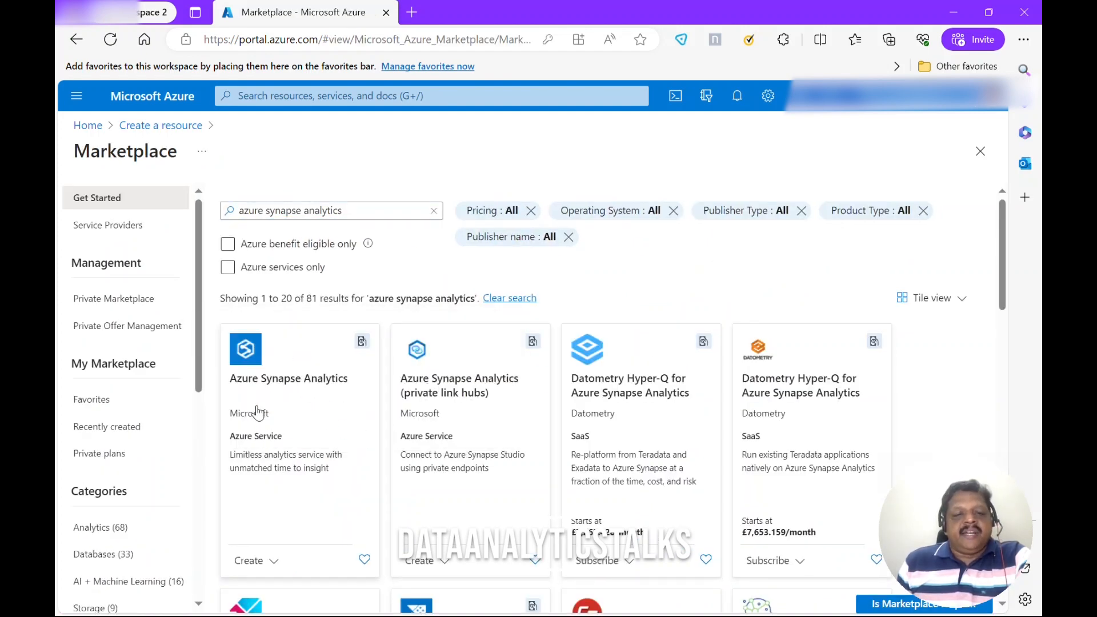
left_click(314, 383)
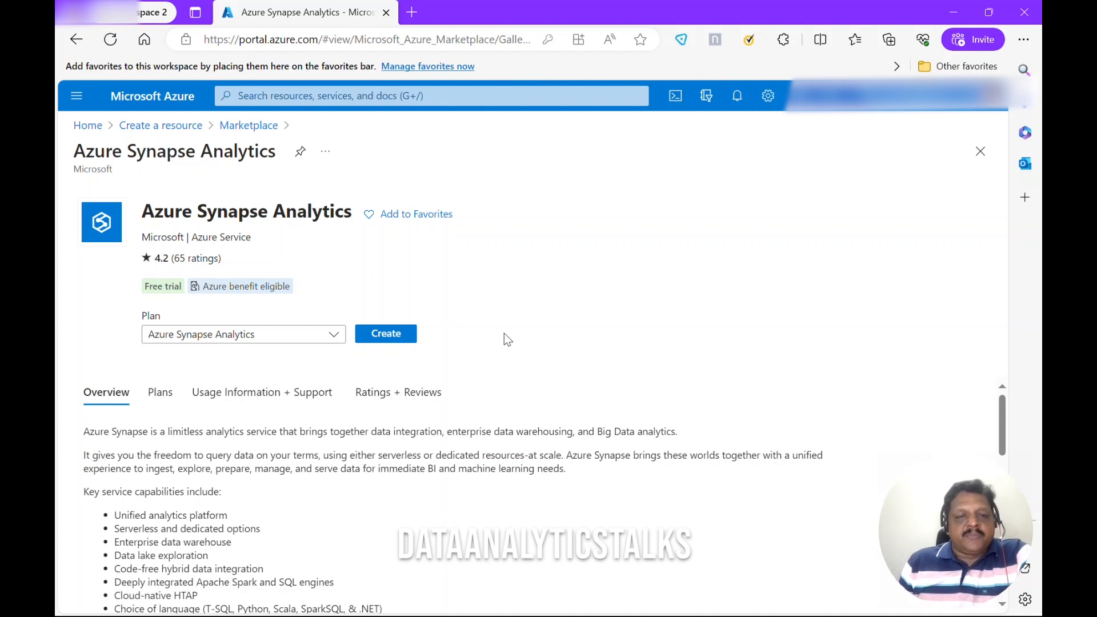
left_click(389, 334)
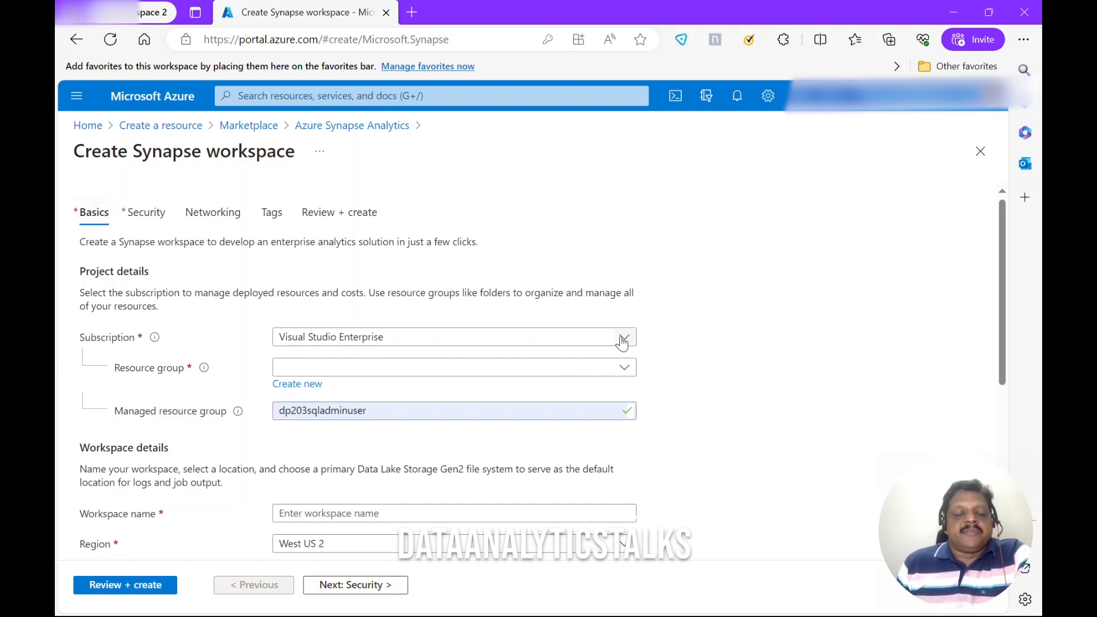
Assign the existing resource group datsrg to the new Synapse workspace
left_click(319, 372)
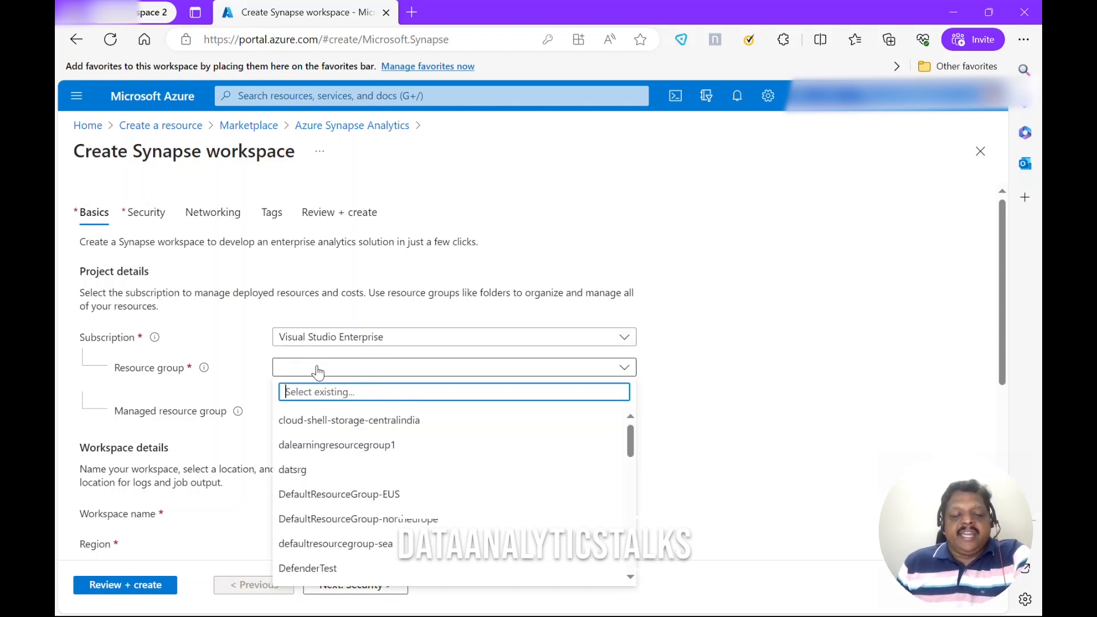
type("da")
left_click(320, 443)
scroll(134, 354, "down", 1)
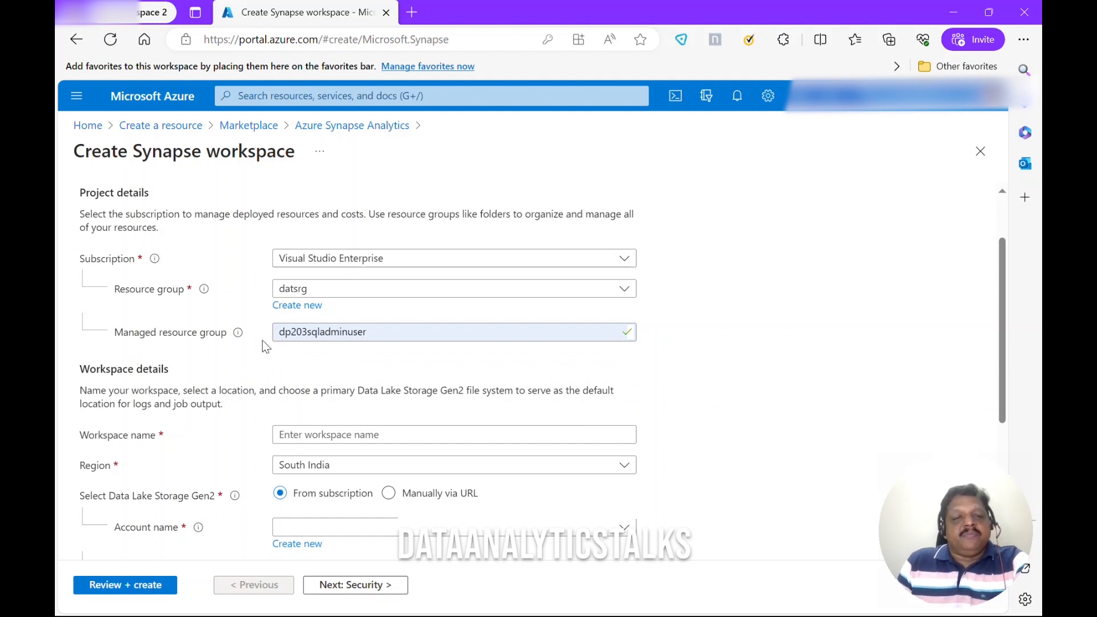
mouse_move(239, 339)
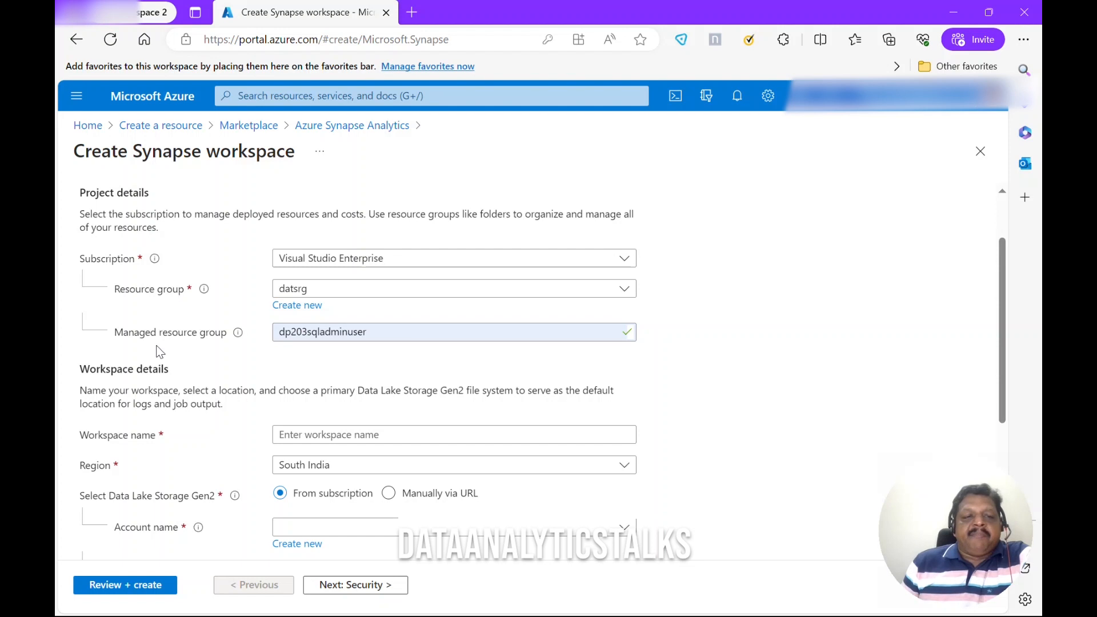
Name the Synapse workspace datsdemoworkspace, all in lowercase
scroll(148, 373, "down", 2)
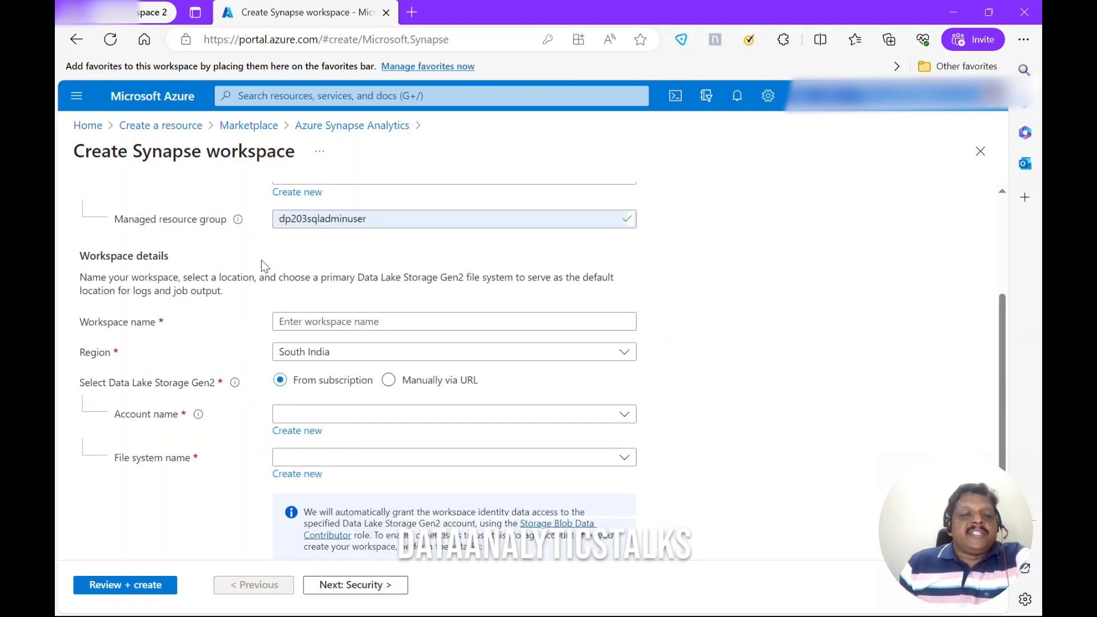
left_click(312, 324)
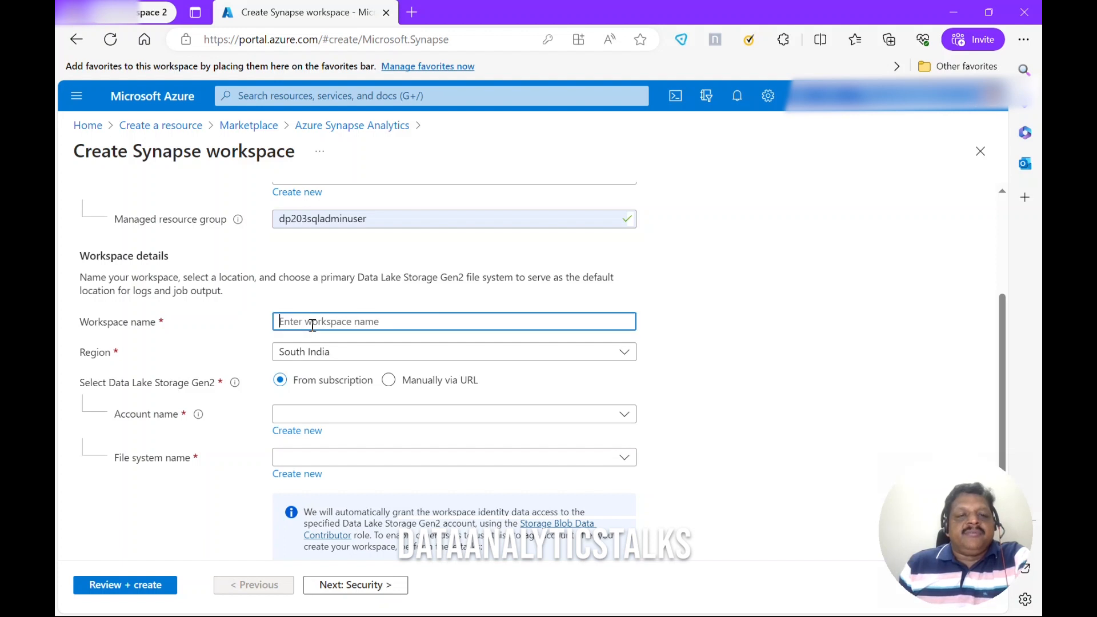
type("Datsdemoworkspace")
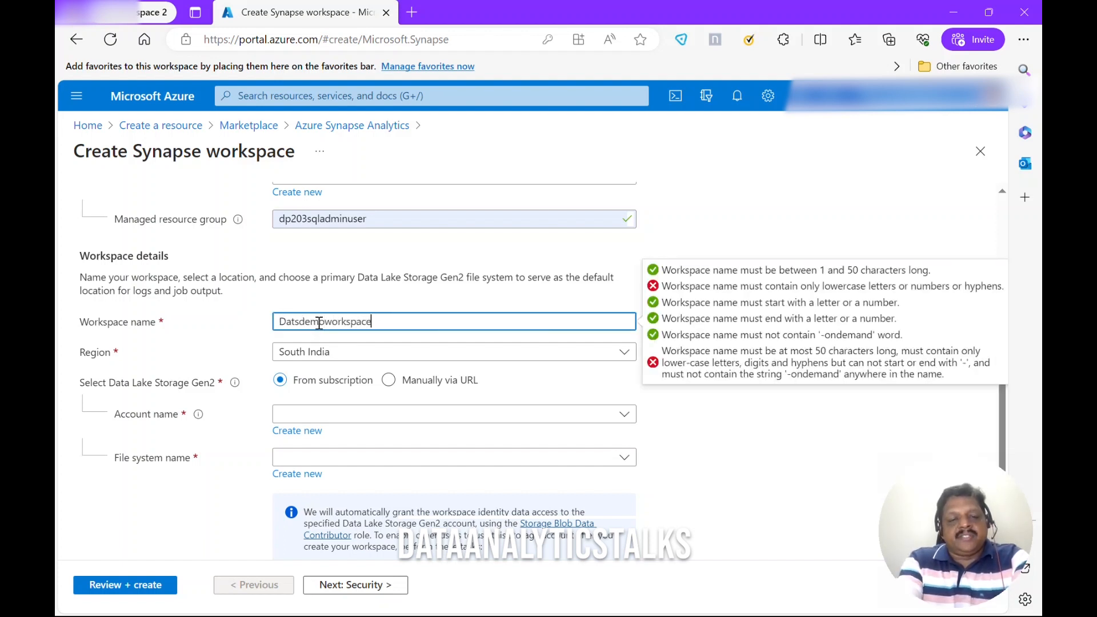
key("Home")
key("Delete")
type("d")
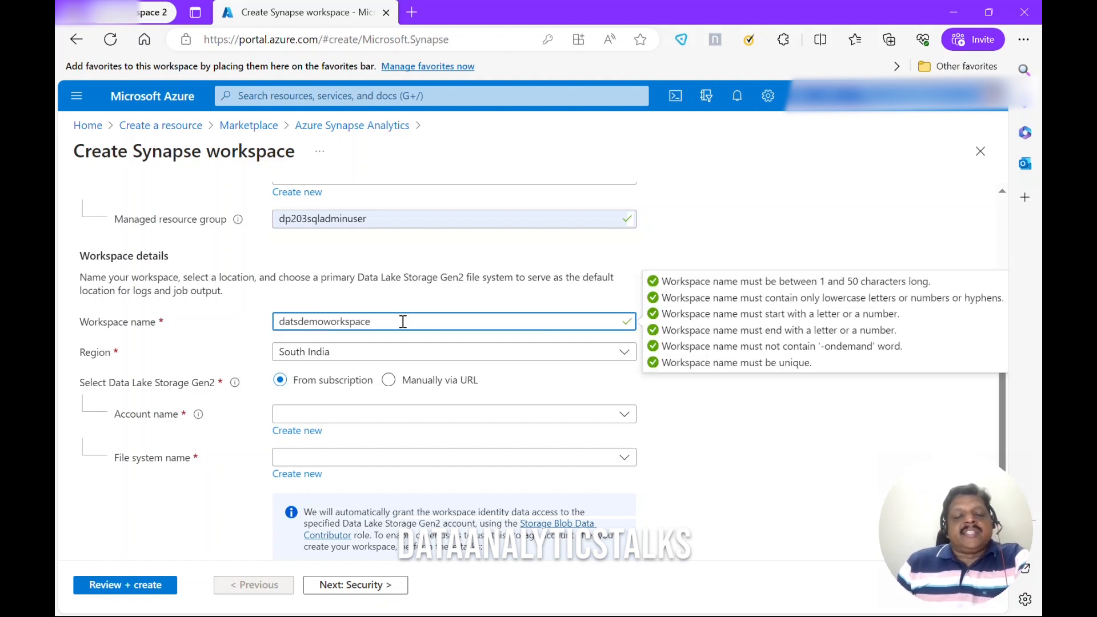
Create a new Data Lake Storage Gen2 account datsdemoworkspacegen2 and file system datsdemoworkspacegen2filestore, reusing the workspace name
left_click_drag(403, 322, 245, 325)
key("ctrl+c")
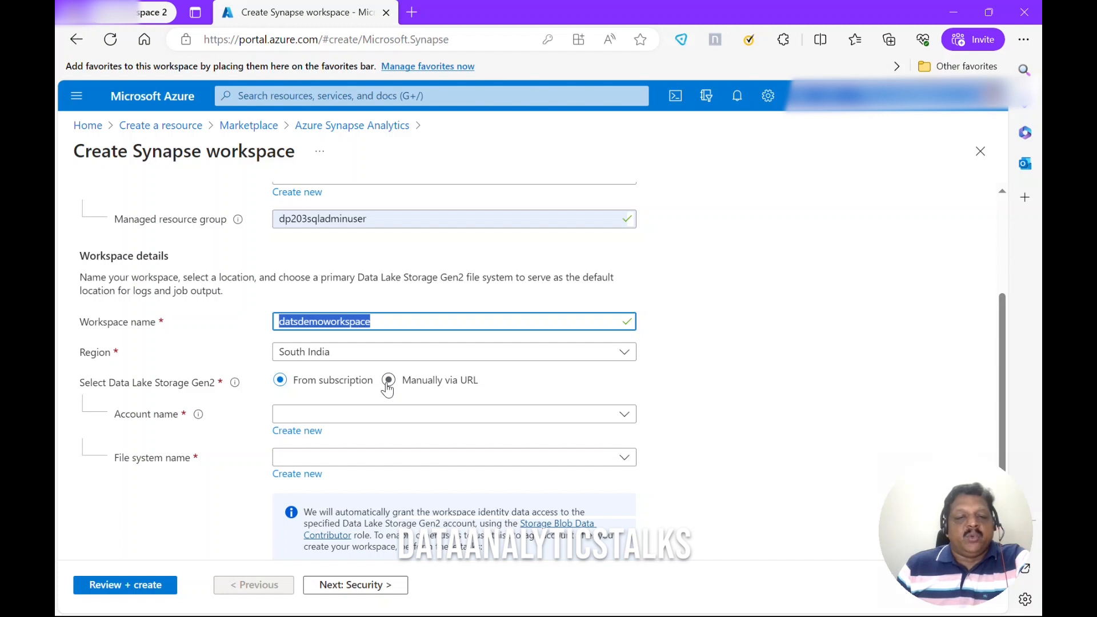
left_click(298, 432)
key("ctrl+v")
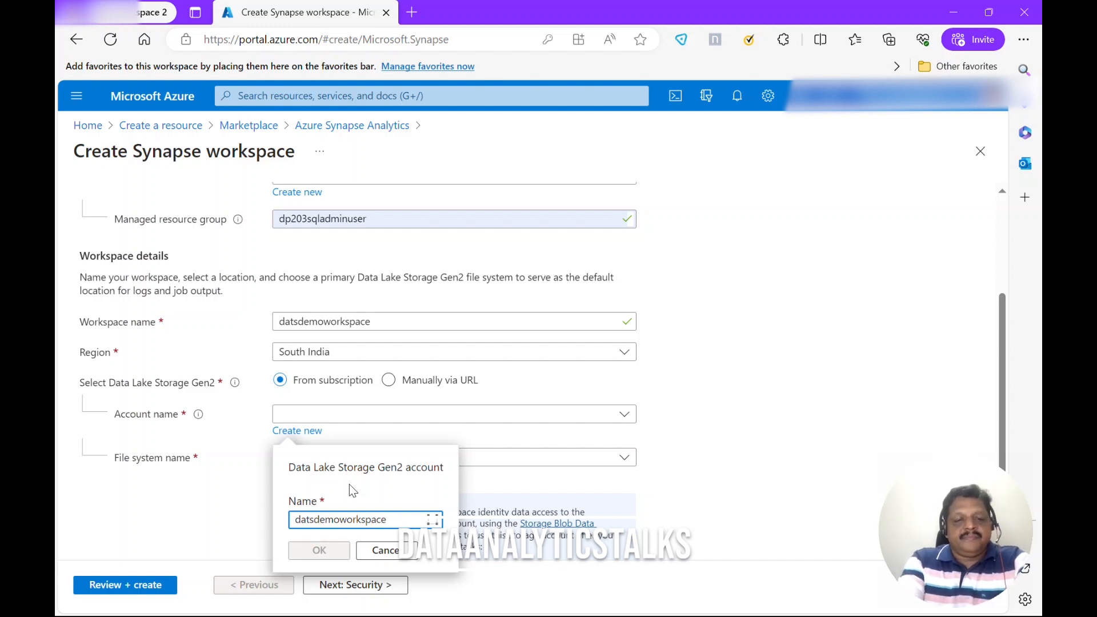
type("gen2filestore")
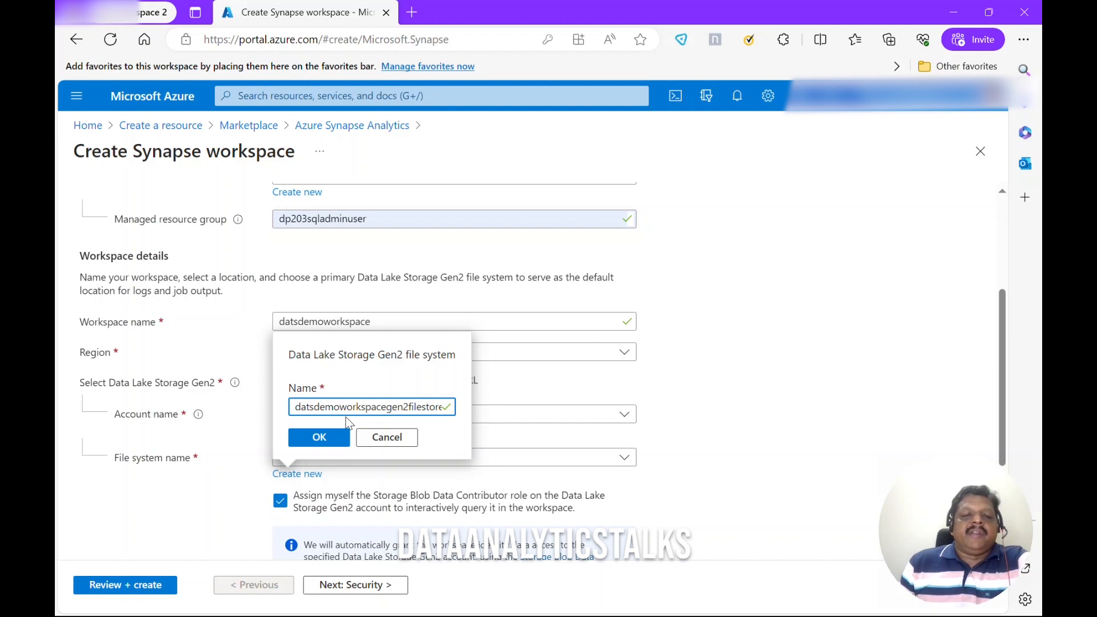
left_click(340, 436)
Go through the security, networking and tags settings without changing them and proceed to the final review of the workspace
scroll(659, 370, "down", 3)
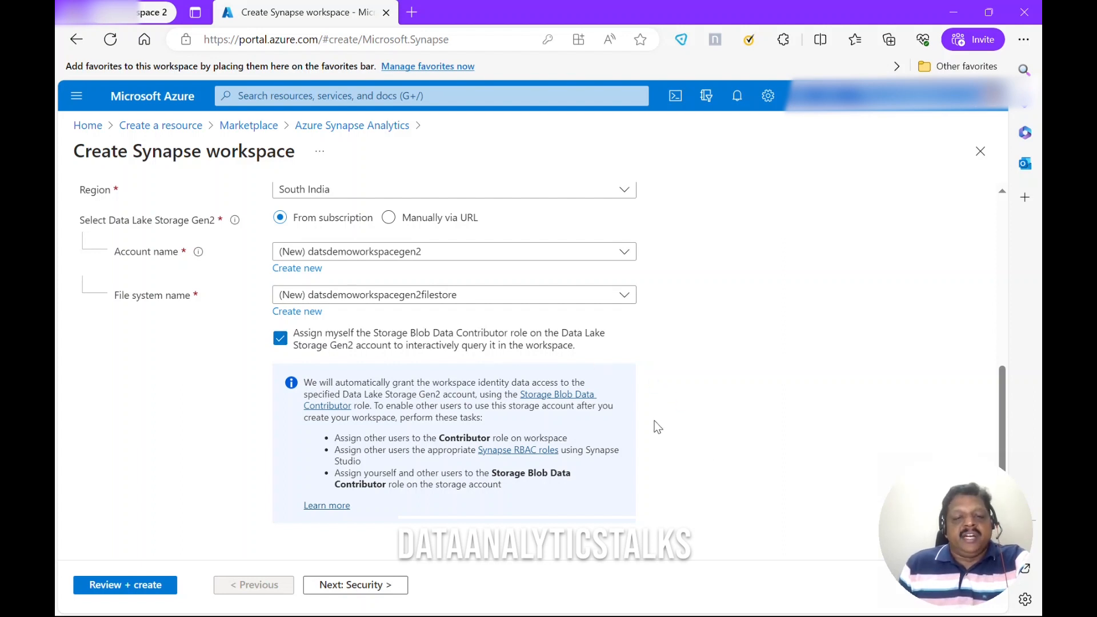
left_click(366, 585)
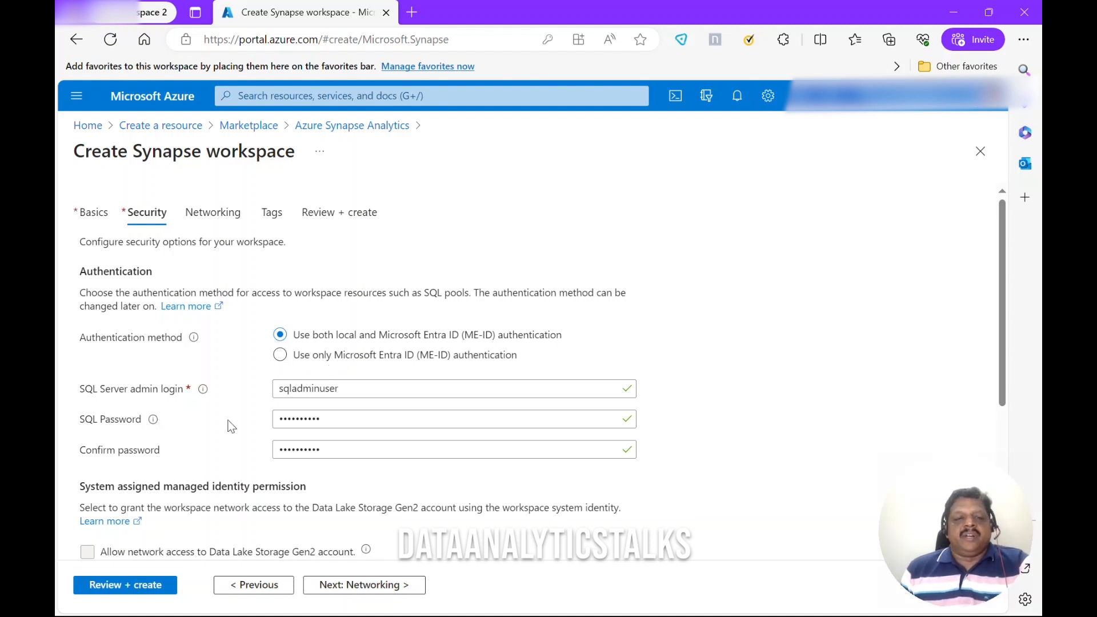
scroll(753, 368, "down", 1)
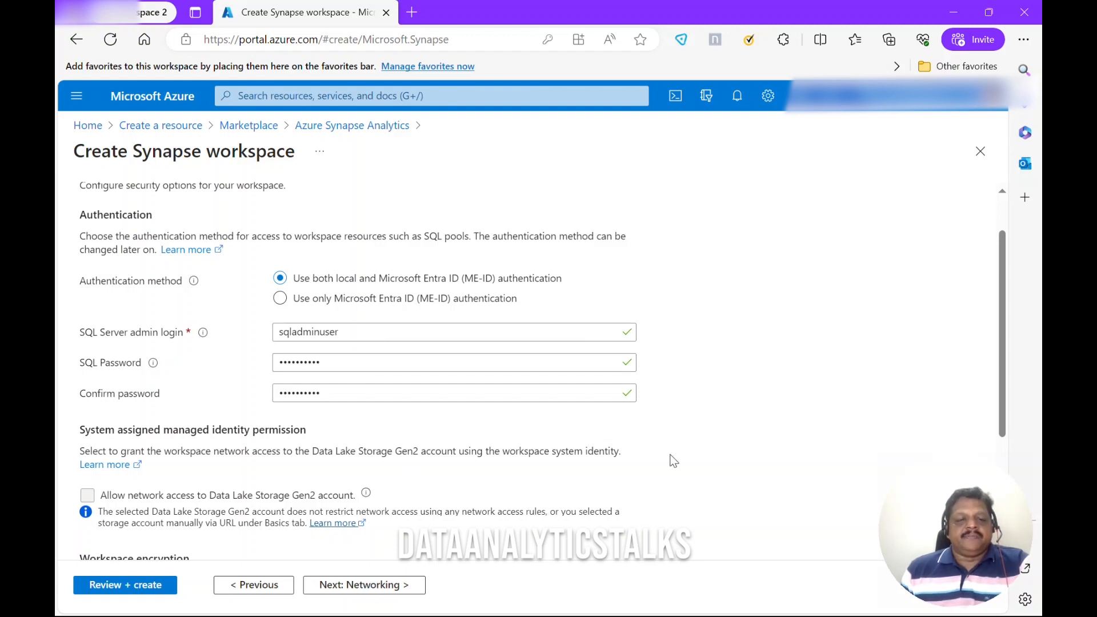
scroll(676, 445, "down", 3)
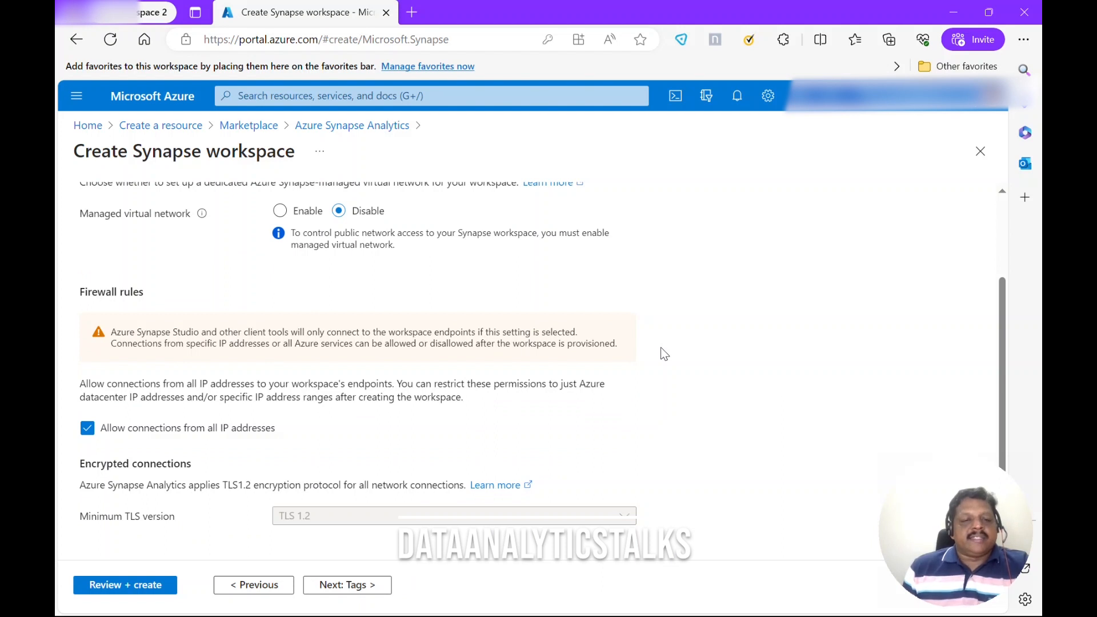
left_click(341, 589)
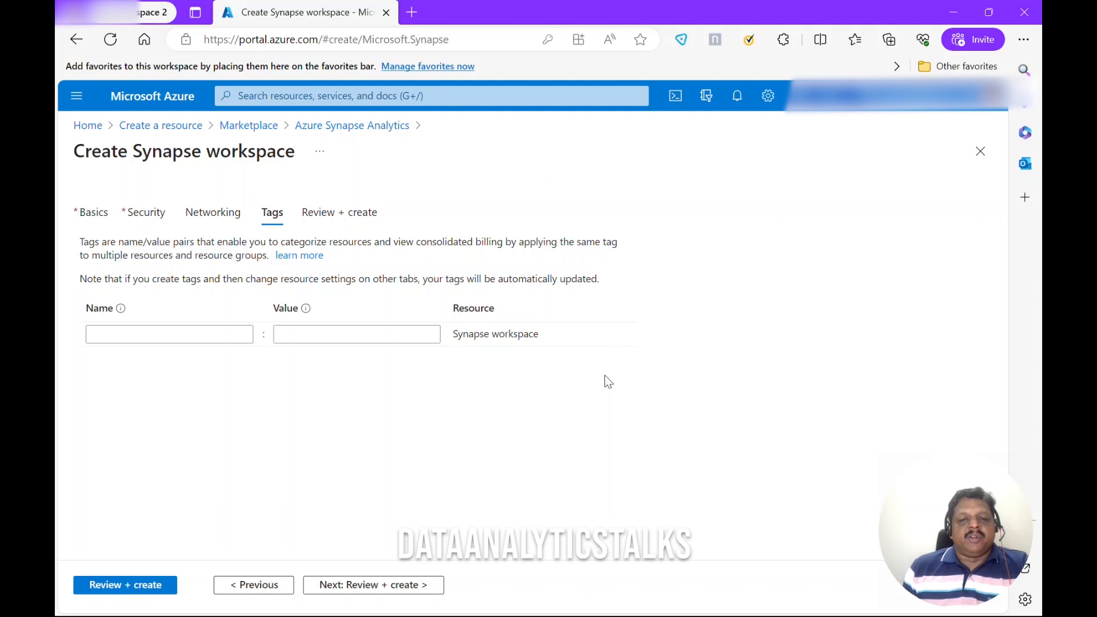
left_click(358, 588)
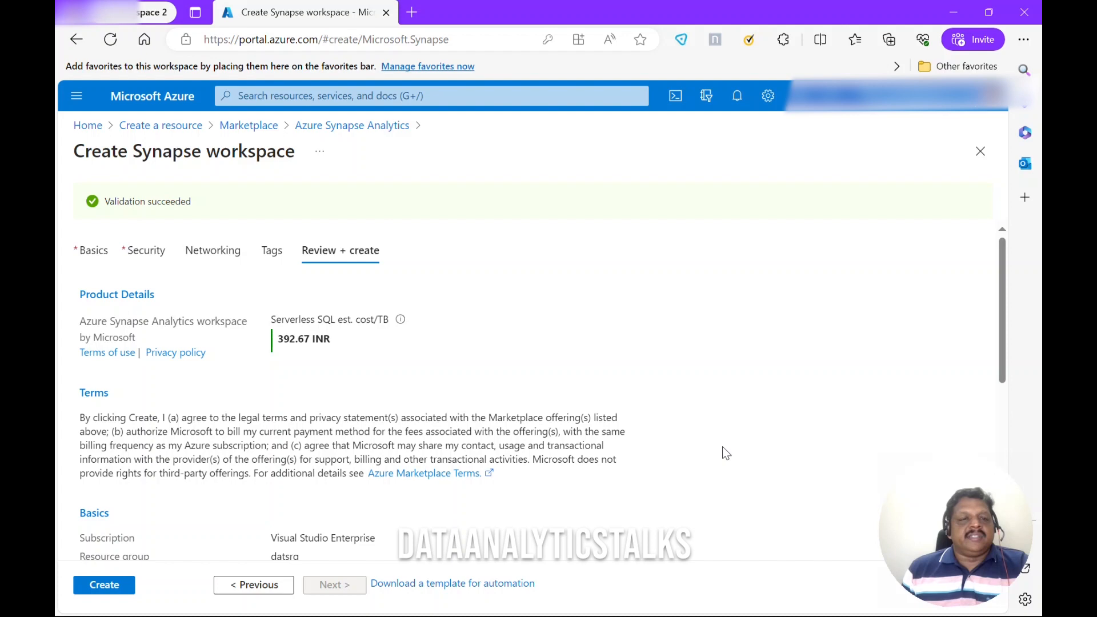
Review the workspace summary, checking the Data Lake Storage Gen2 account, file system, managed resource group, security and networking entries
scroll(722, 446, "down", 6)
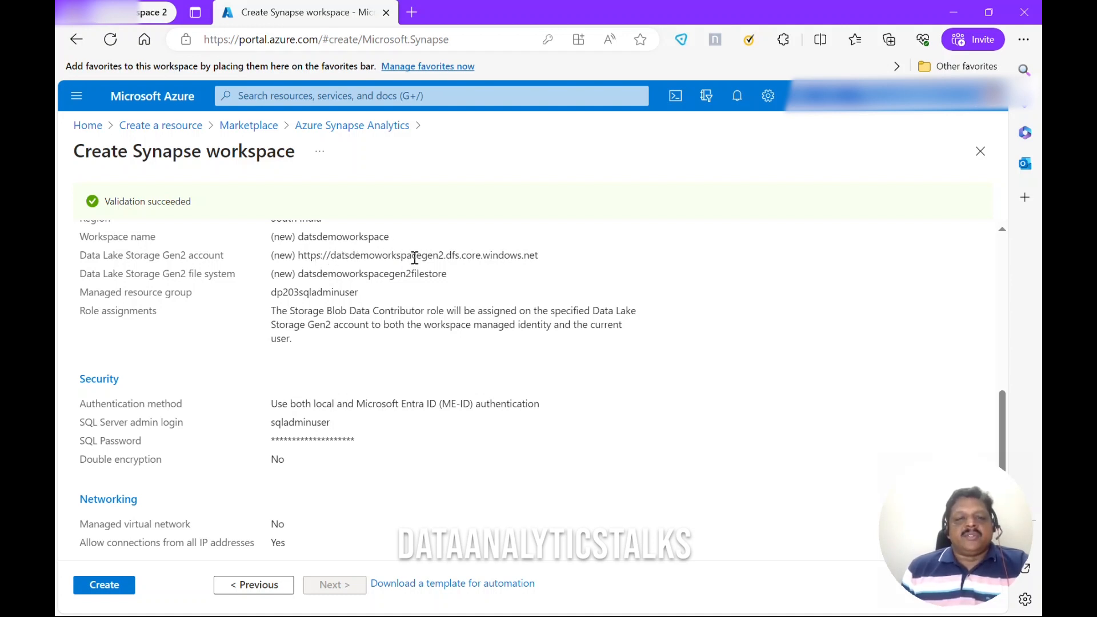
left_click_drag(539, 257, 308, 256)
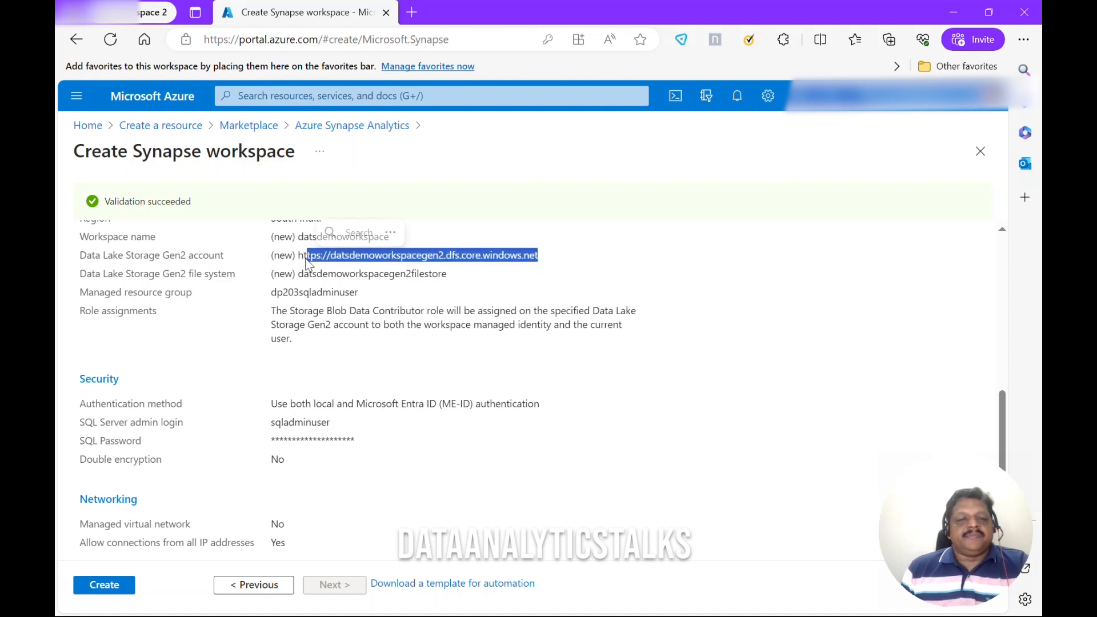
left_click_drag(450, 277, 298, 277)
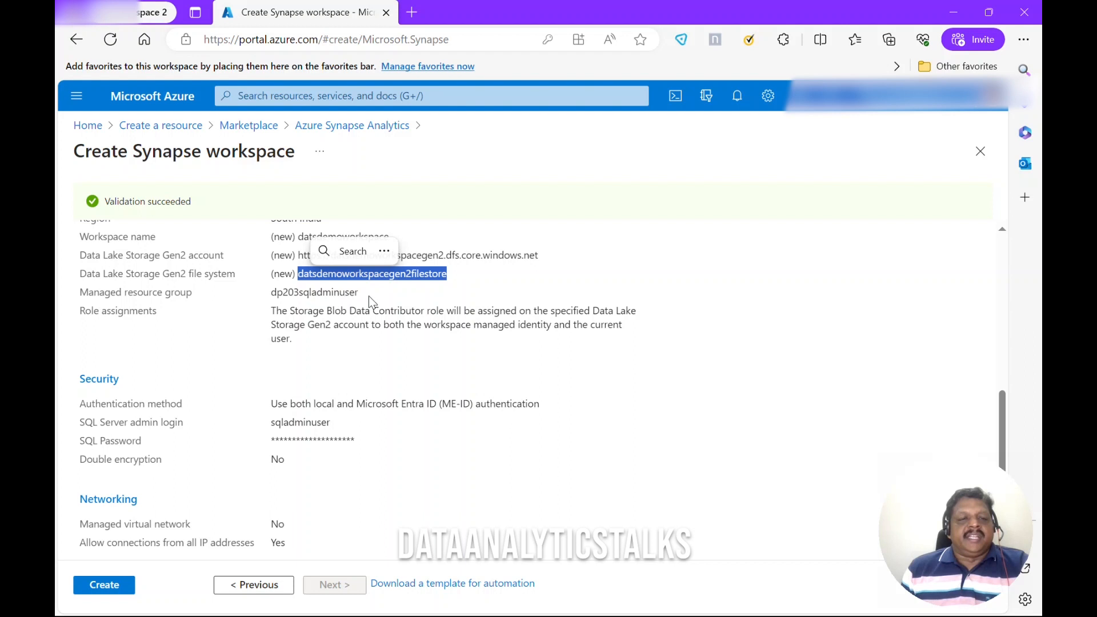
left_click_drag(358, 292, 271, 293)
scroll(578, 348, "down", 1)
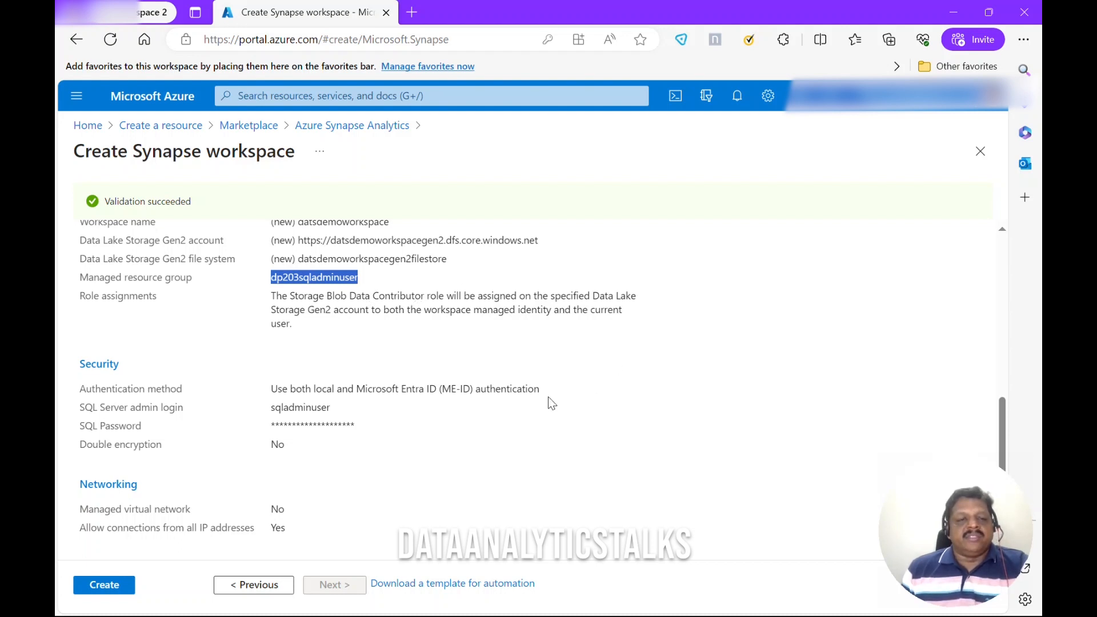
Check the authentication method and SQL Server admin login, create the datsdemoworkspace workspace, and dismiss the deployment error details
left_click_drag(282, 389, 548, 391)
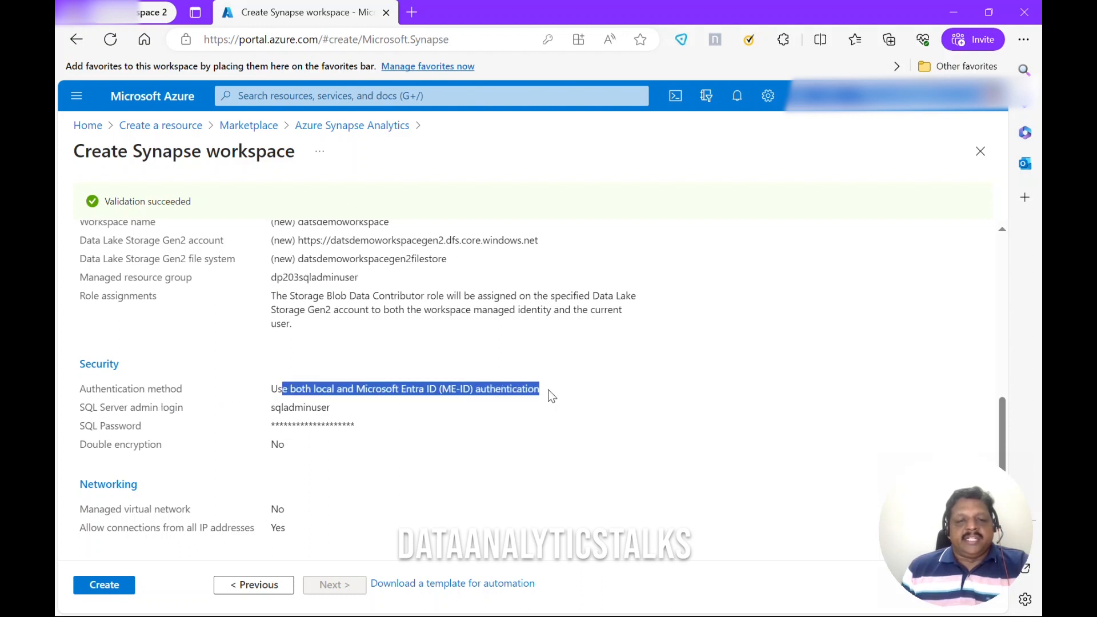
left_click_drag(272, 407, 337, 412)
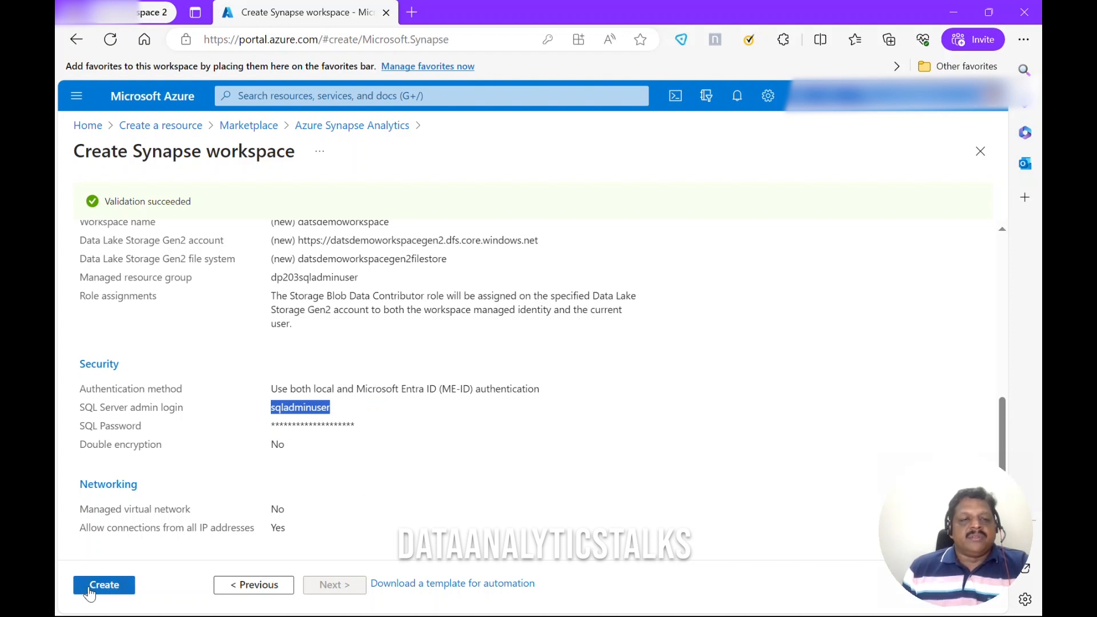
left_click(115, 589)
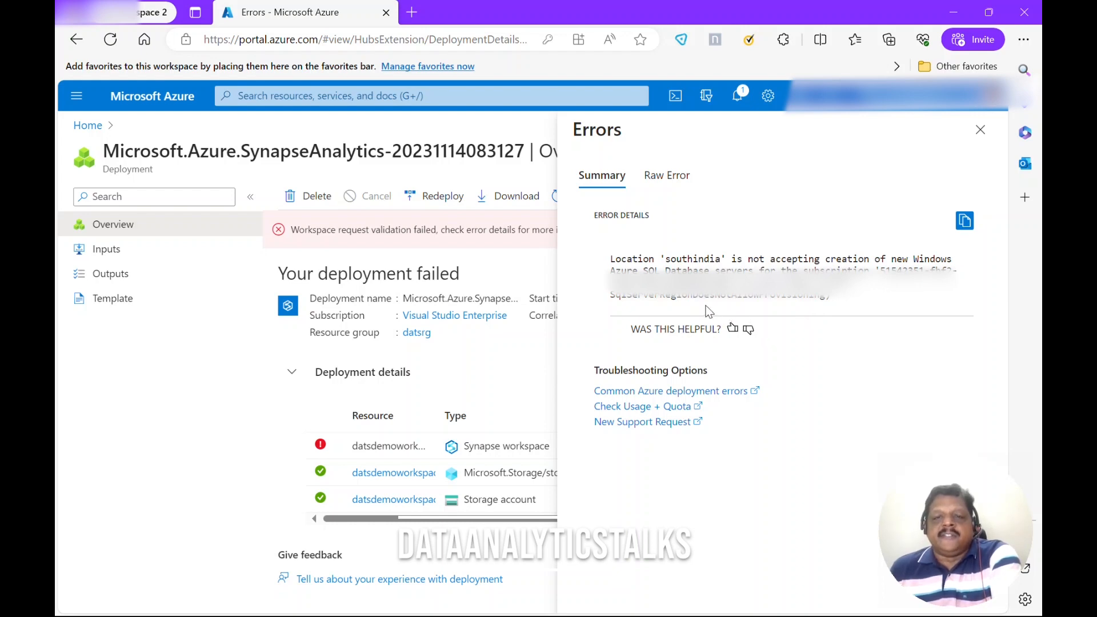
left_click(980, 131)
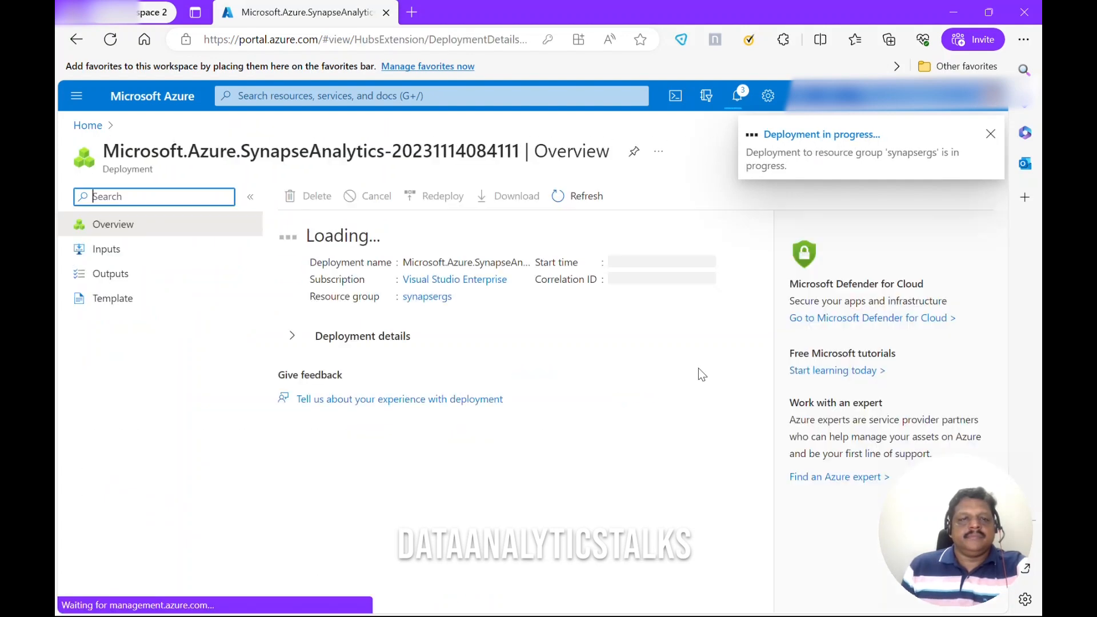
Dismiss the deployment notification and inspect the deployment details and next steps of the new Synapse deployment
left_click(989, 135)
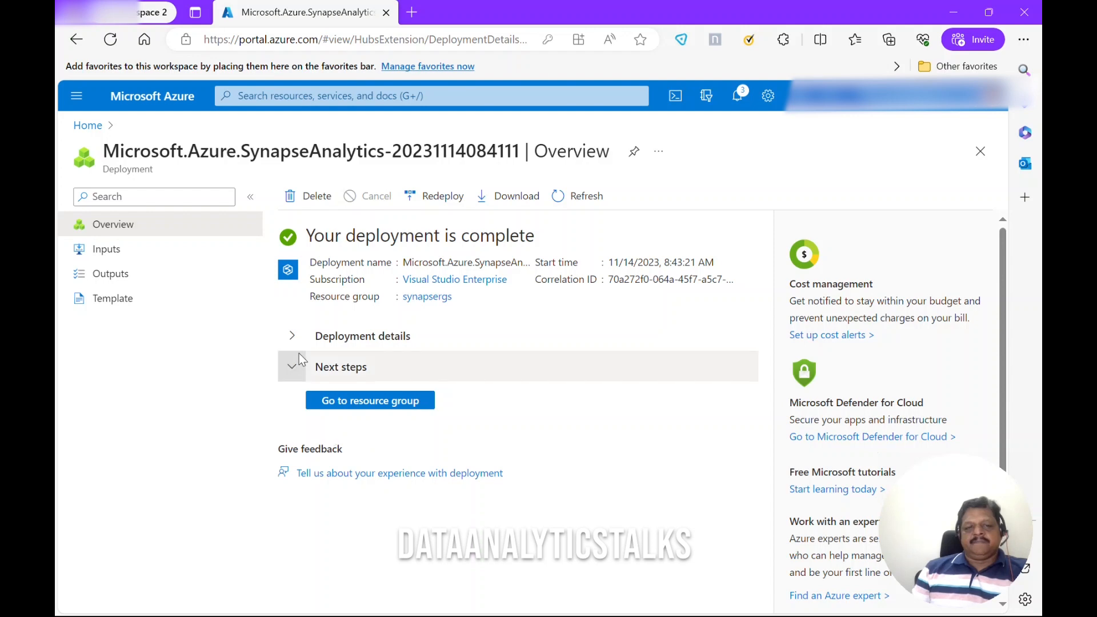
left_click(292, 337)
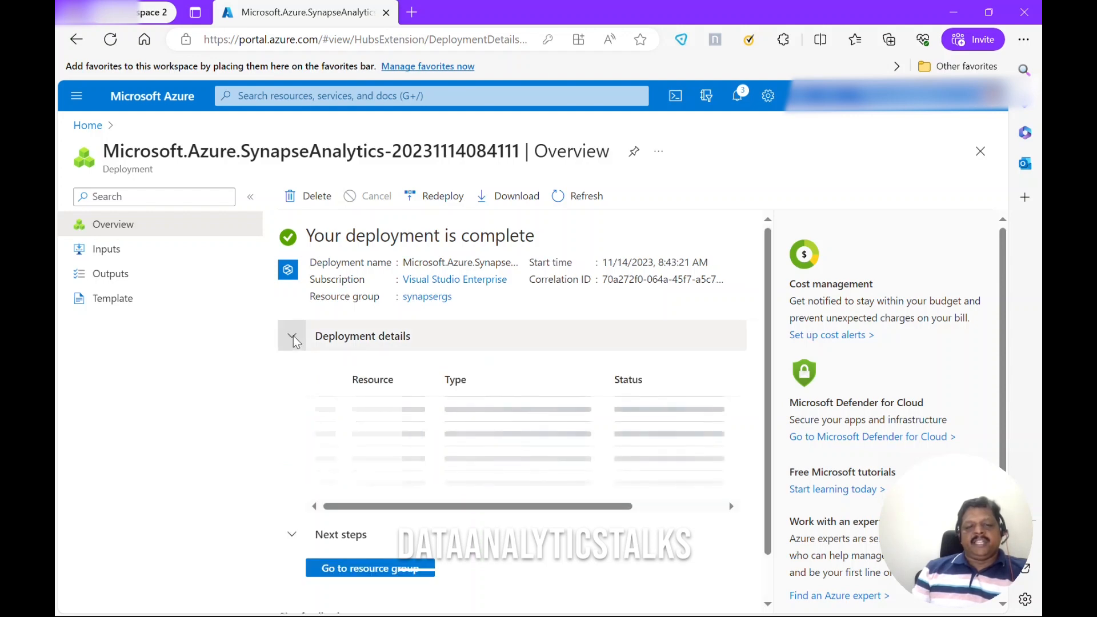
left_click(293, 338)
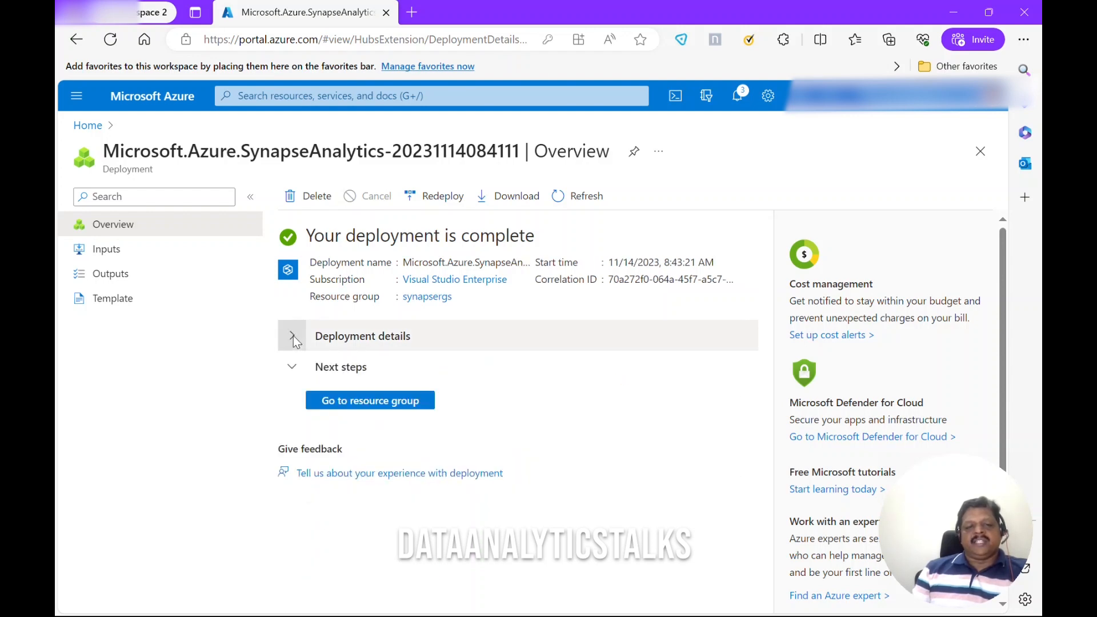
left_click(291, 366)
left_click(291, 366)
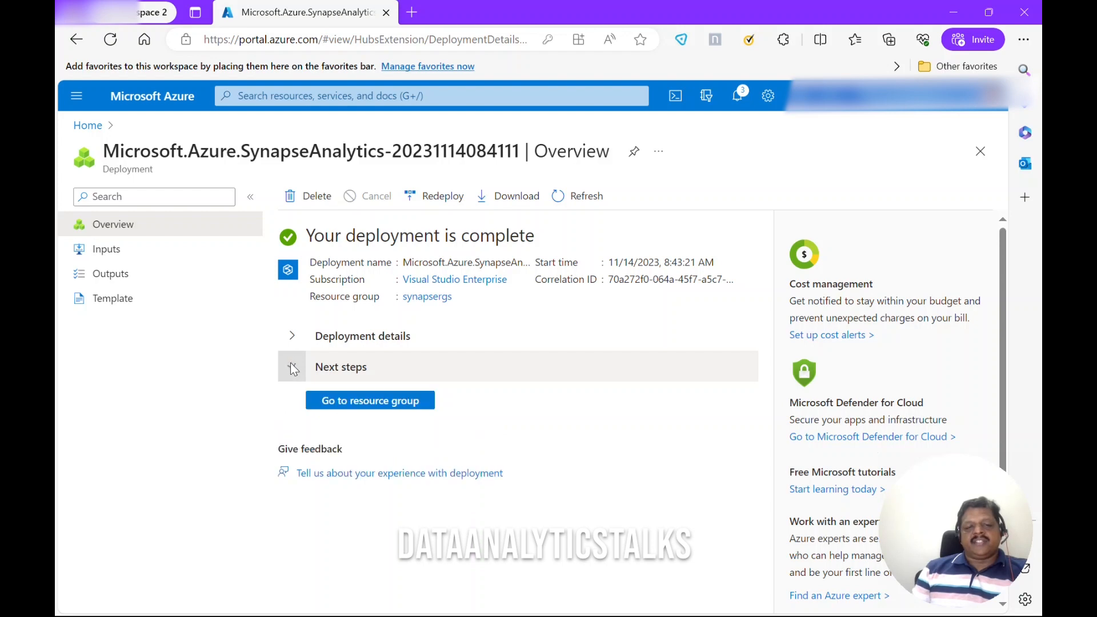
Go to the synapsergs resource group and open its datssynapseworkspace Synapse workspace
left_click(369, 401)
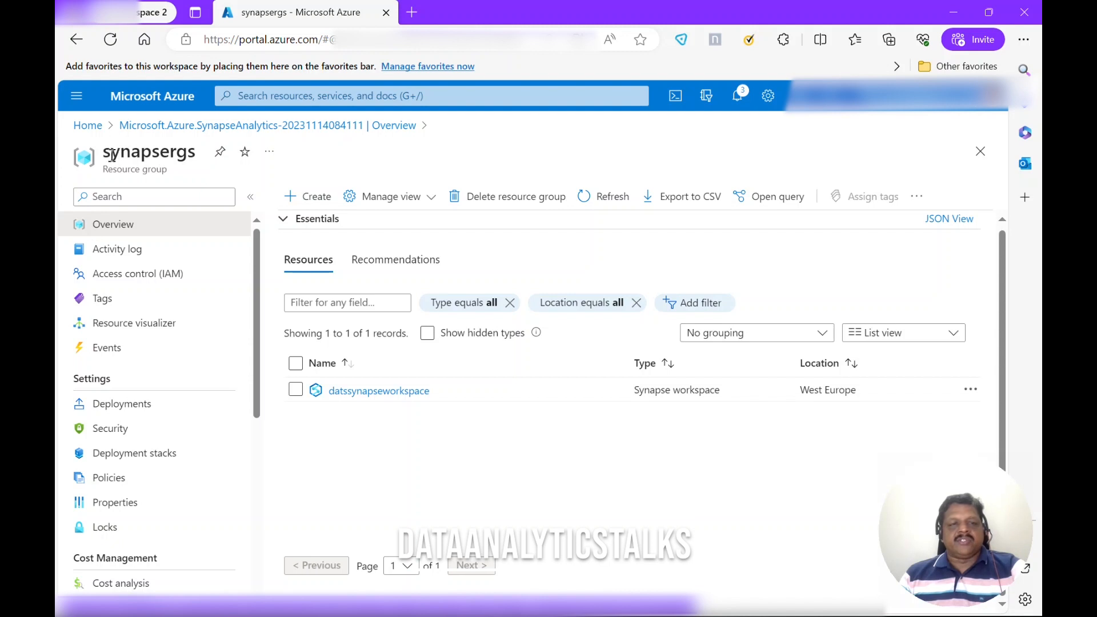
left_click_drag(106, 155, 195, 155)
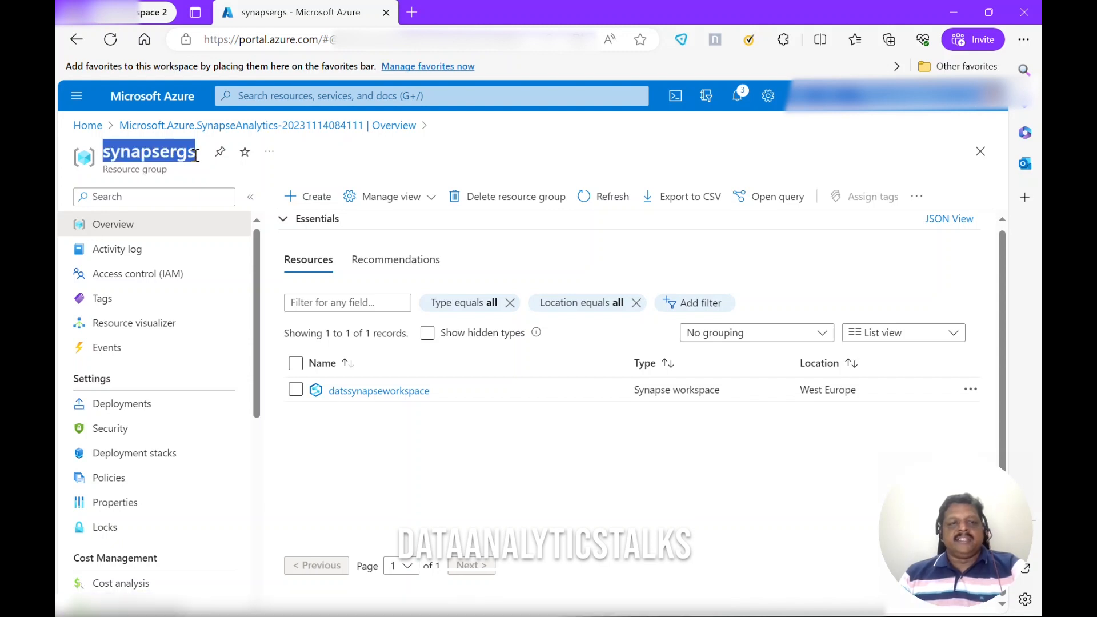
left_click(366, 395)
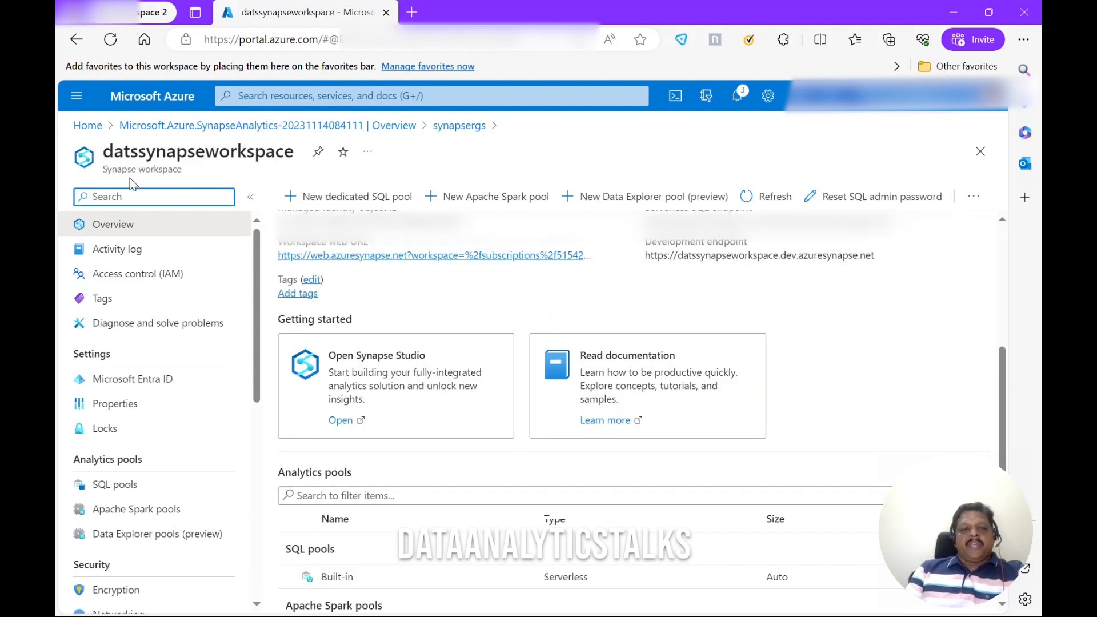
Look at the creation forms for a dedicated SQL pool and an Apache Spark pool, and the workspace's additional commands, without creating anything
left_click(294, 200)
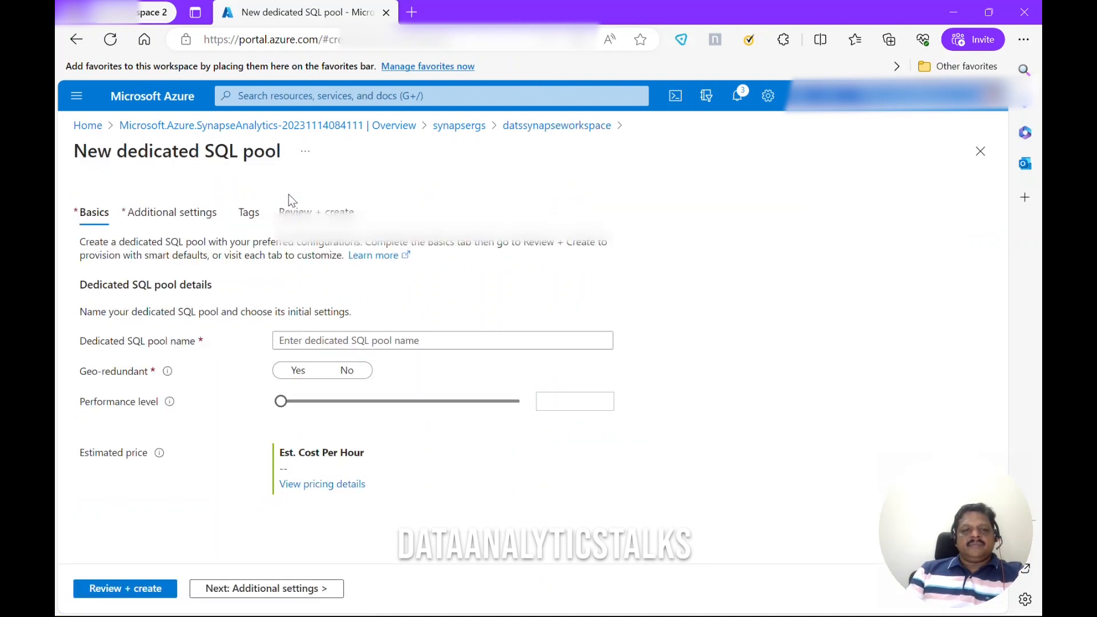
left_click(78, 40)
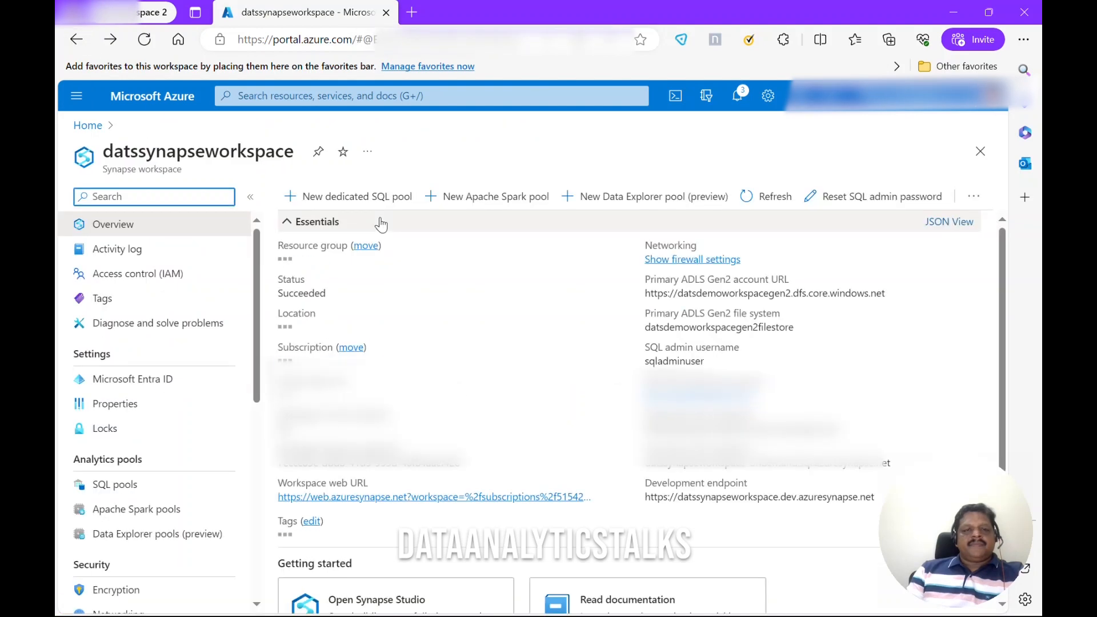
left_click(455, 209)
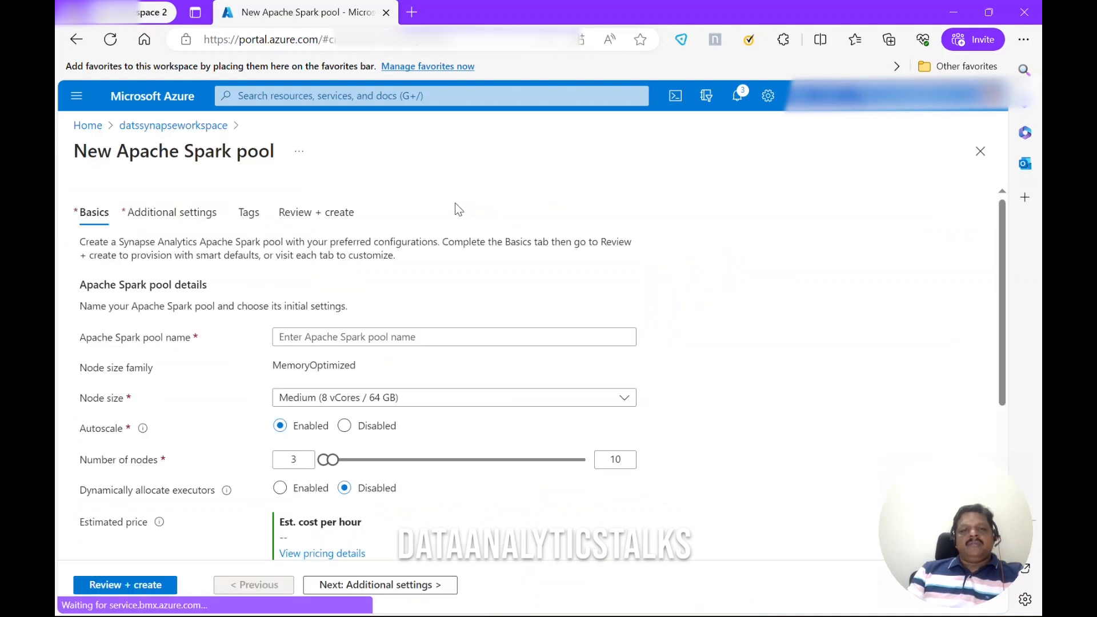
left_click(78, 40)
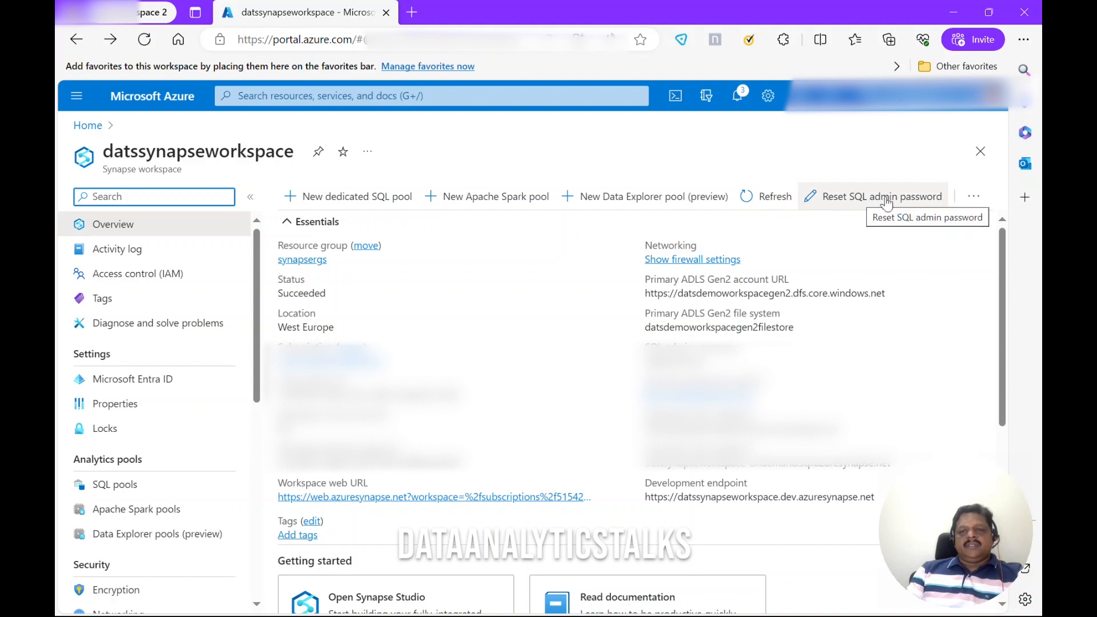
left_click(973, 199)
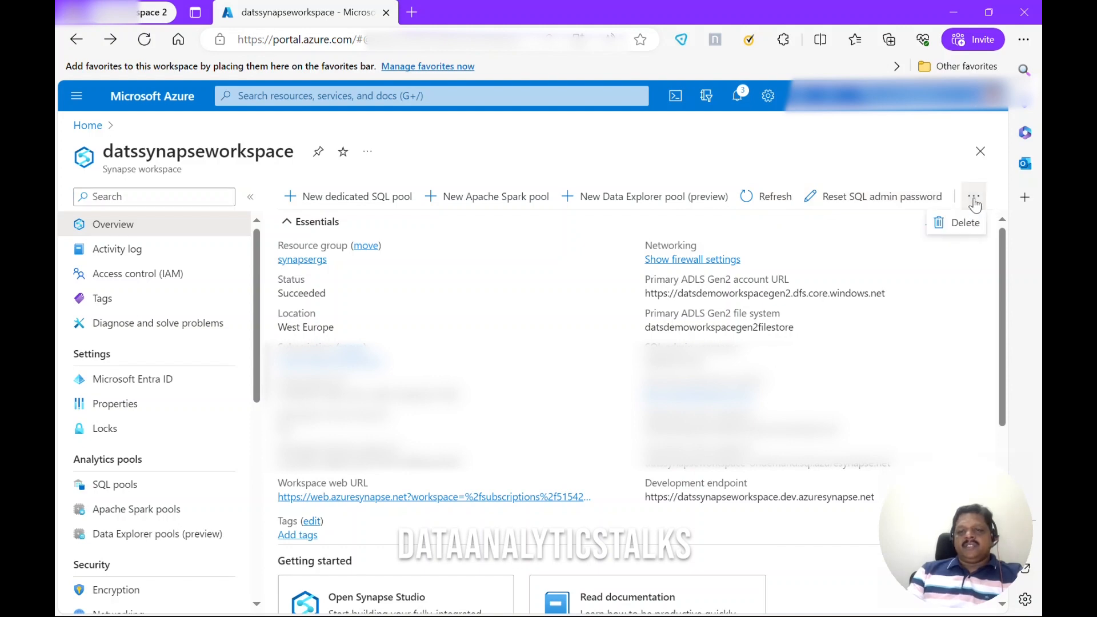
left_click(965, 289)
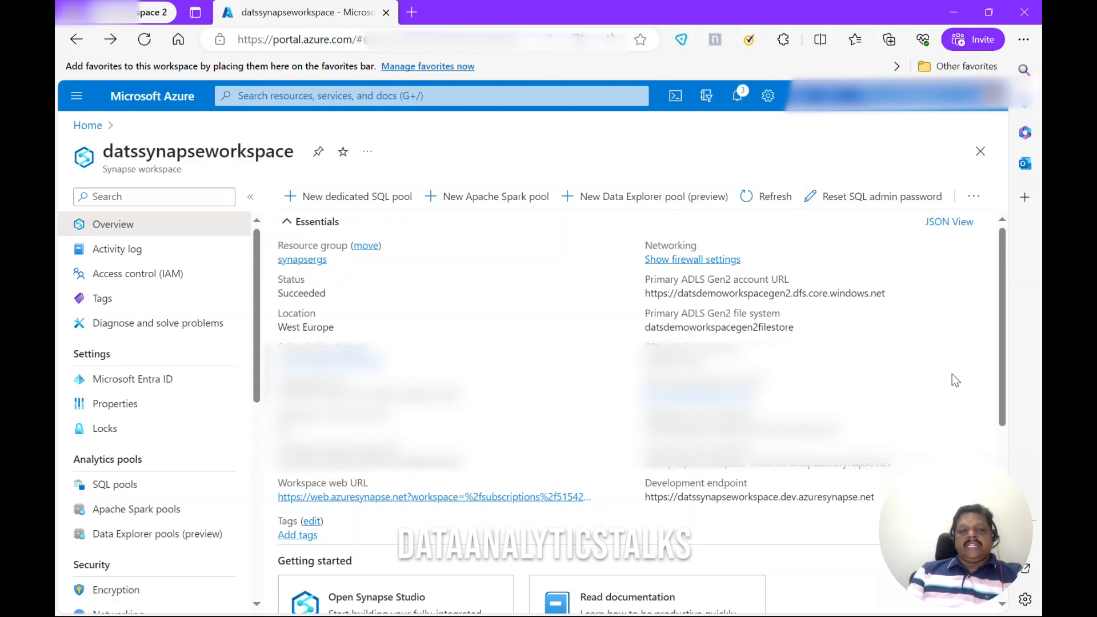
Open Synapse Studio for datssynapseworkspace from the Getting started section and expand its navigation labels
scroll(953, 380, "down", 4)
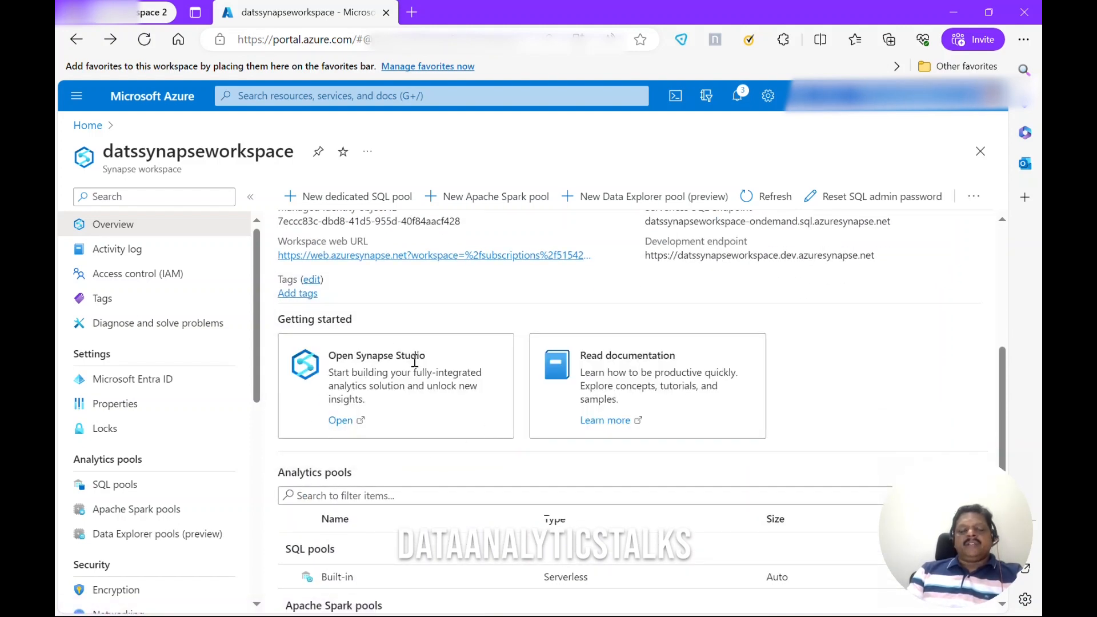
left_click(340, 421)
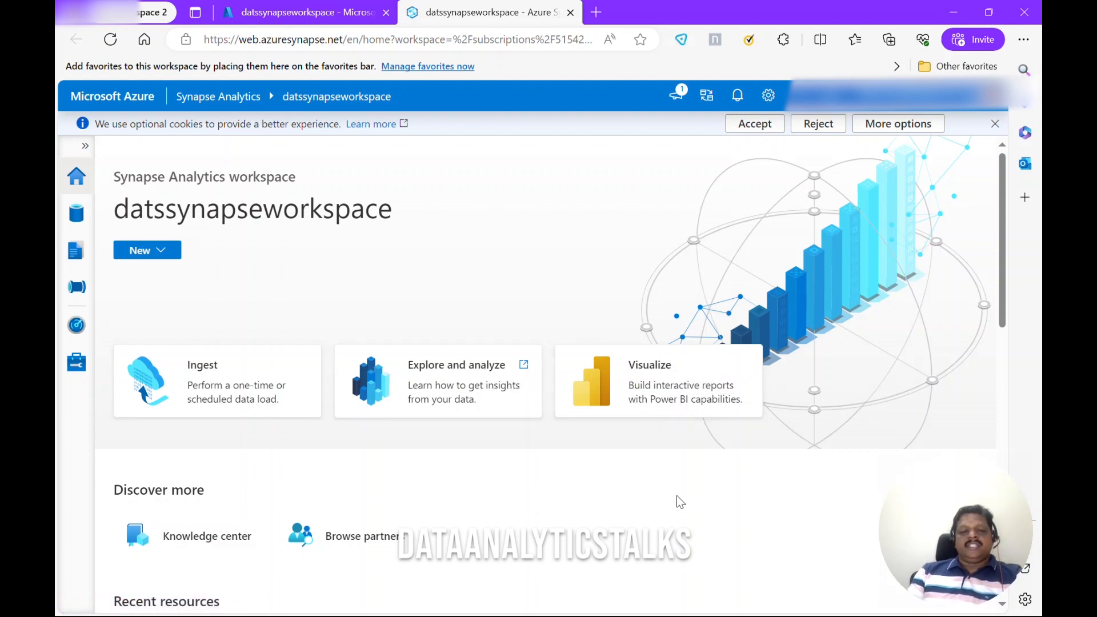
left_click(85, 146)
Examine which kinds of resources can be added in the Data, Develop and Integrate hubs
left_click(114, 216)
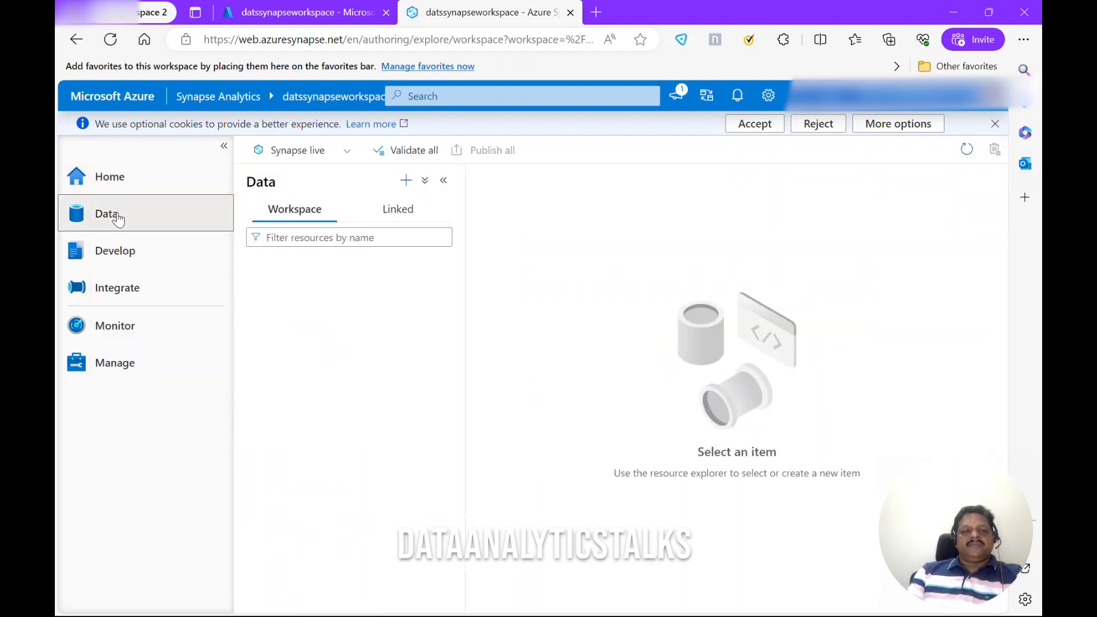
left_click(406, 180)
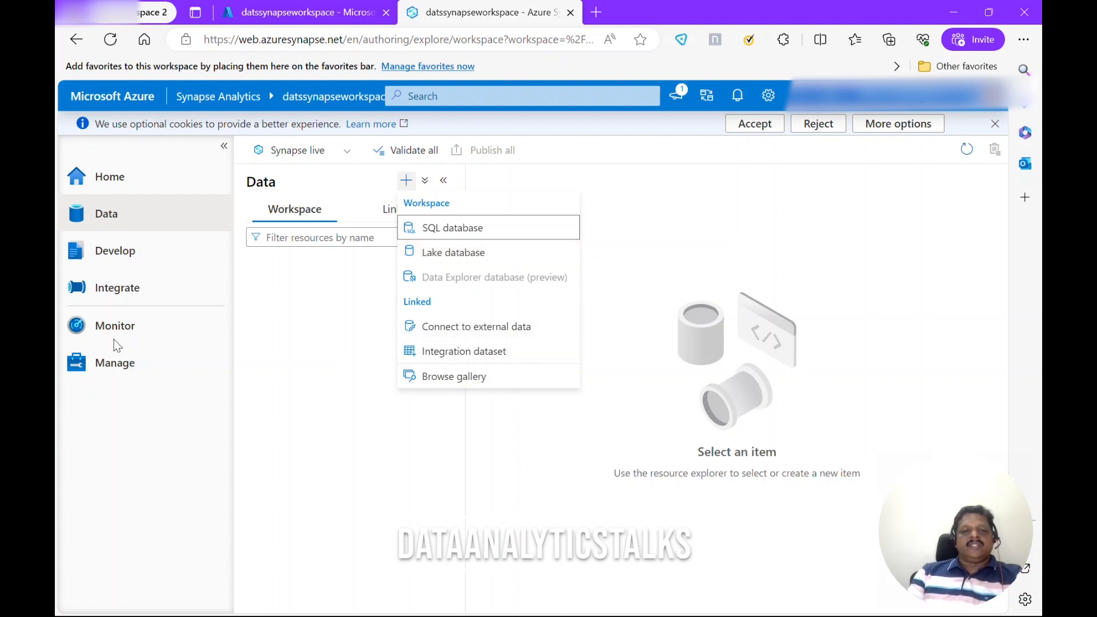
left_click(116, 258)
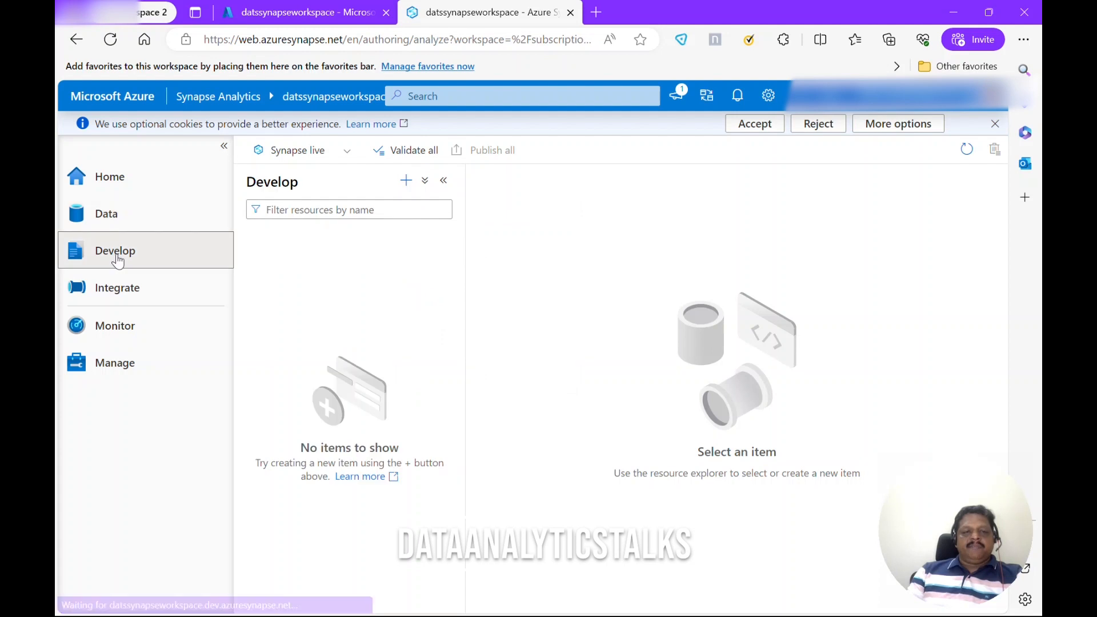
left_click(407, 180)
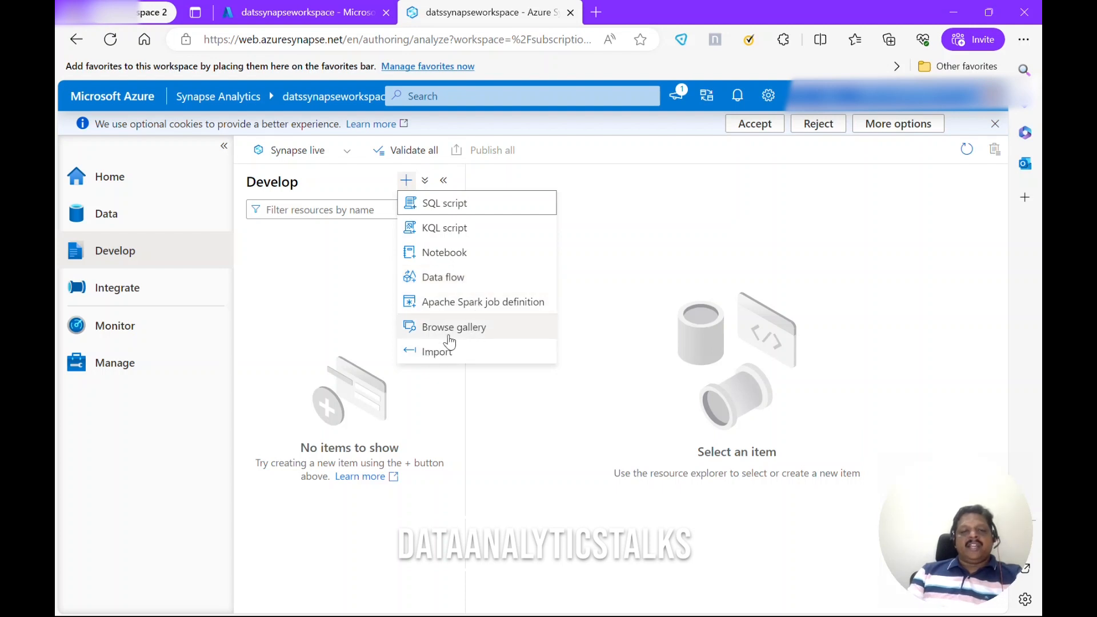
left_click(126, 289)
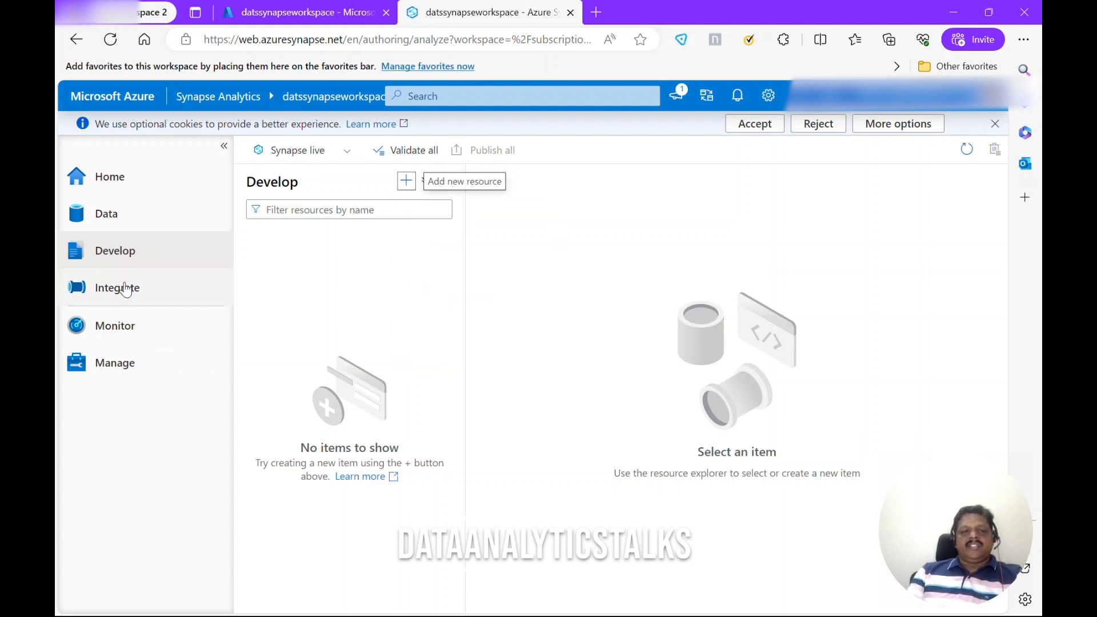
left_click(406, 180)
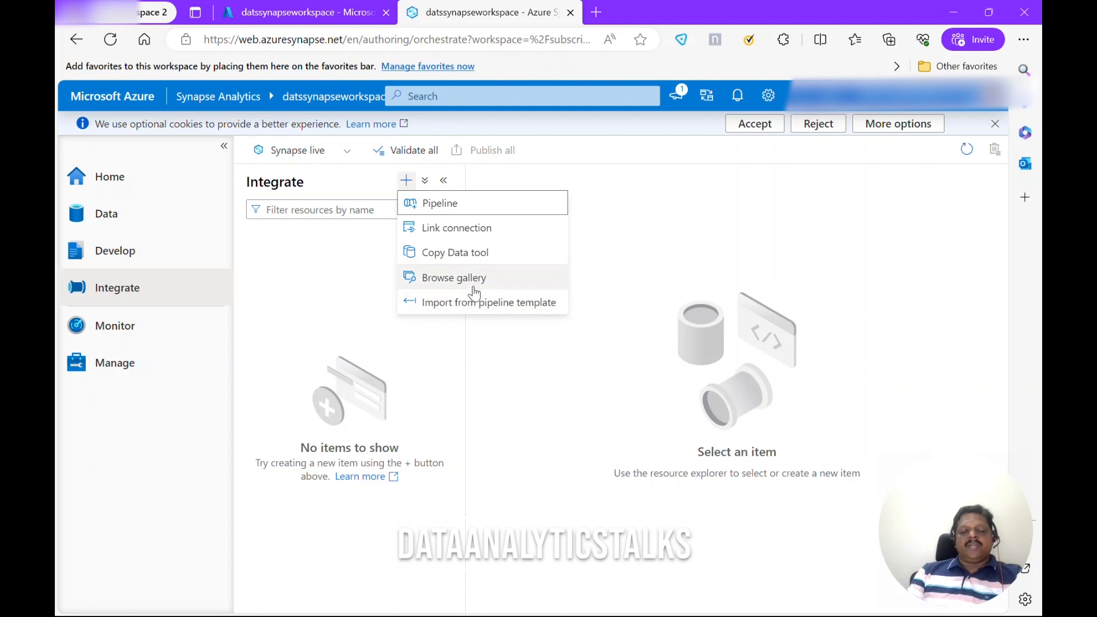
Examine the sections of the Monitor and Manage hubs, including analytics pools, external connections, integration and security
left_click(120, 328)
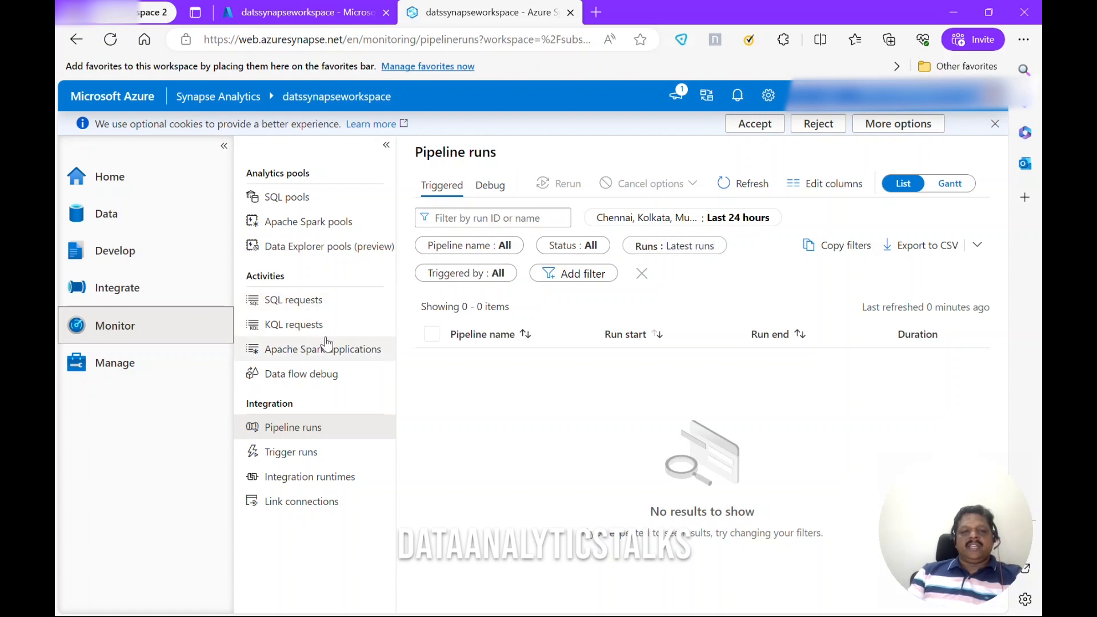
left_click(108, 371)
scroll(331, 363, "down", 3)
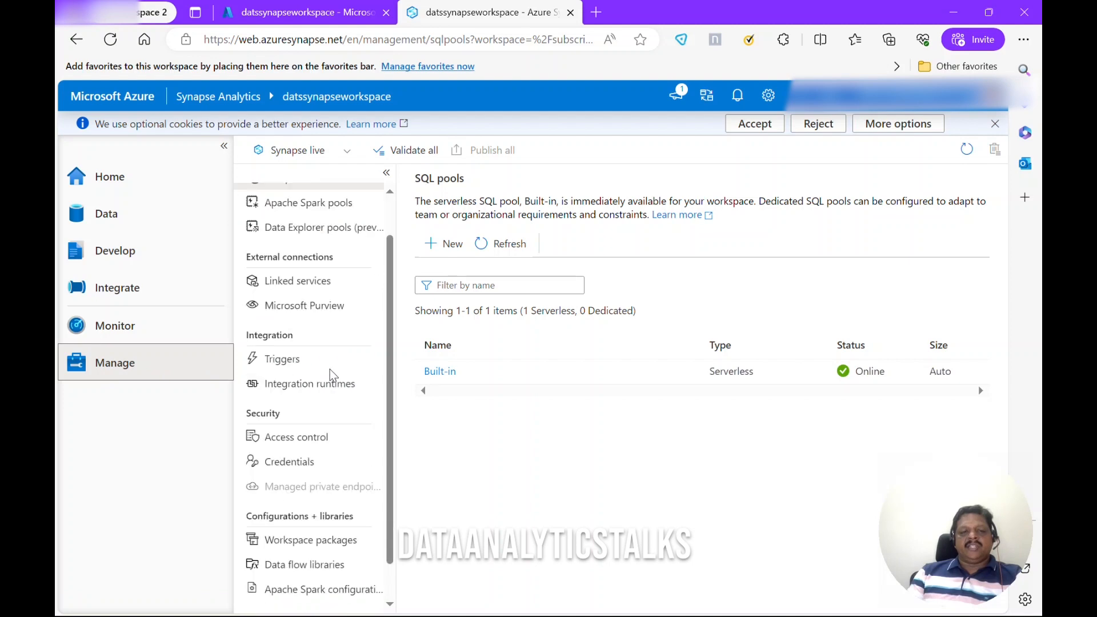
scroll(333, 365, "up", 3)
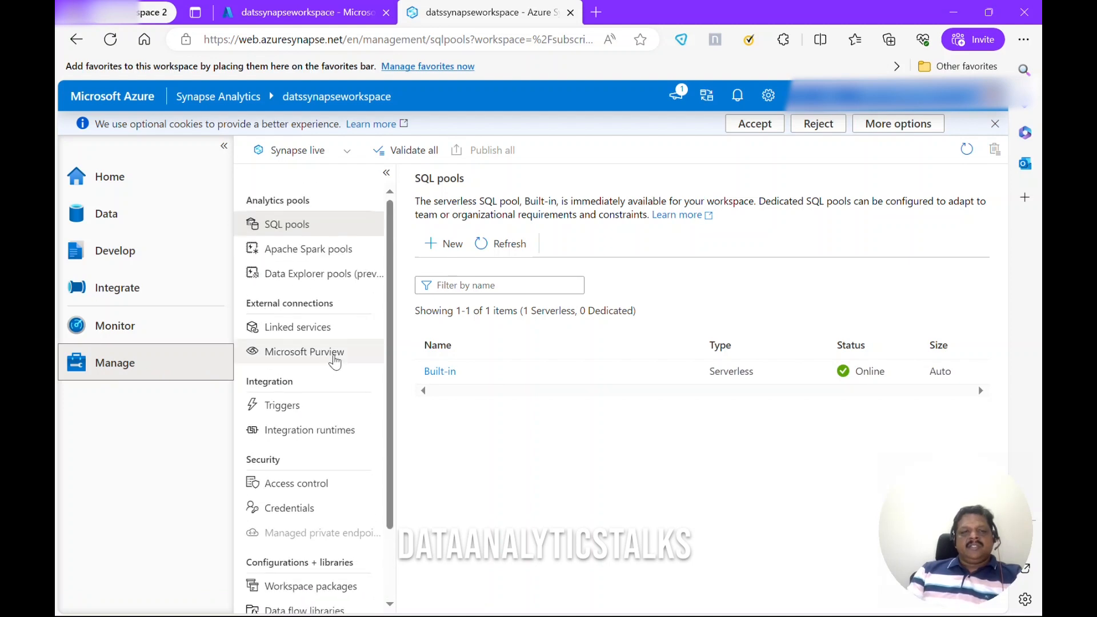
Switch to the Azure portal to revisit the datssynapseworkspace overview, and return to Synapse Studio
left_click(288, 15)
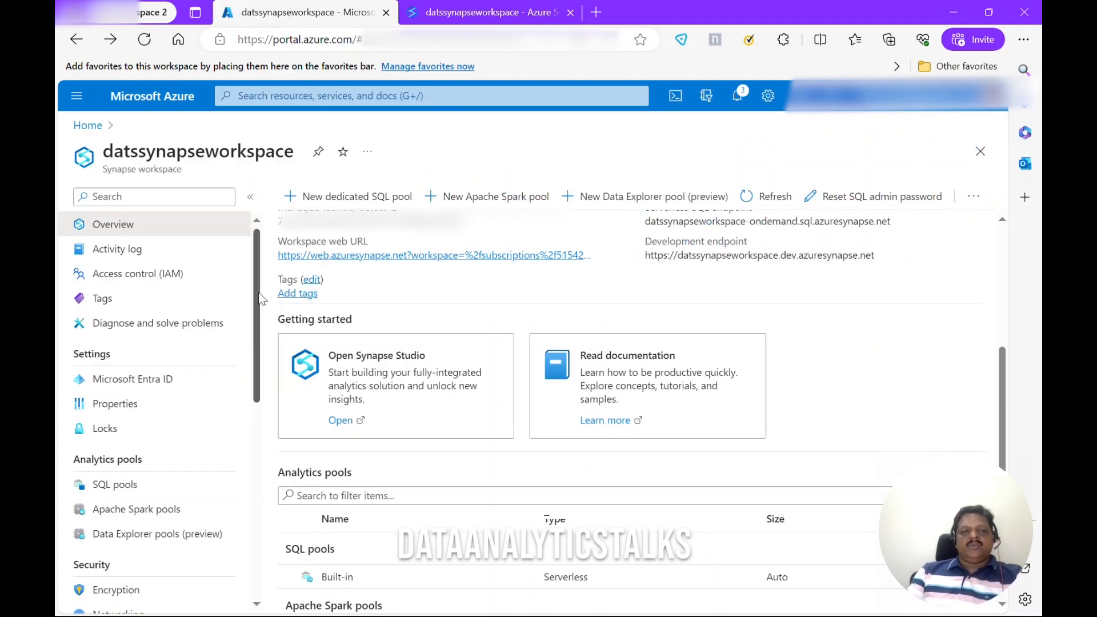
left_click_drag(258, 283, 261, 434)
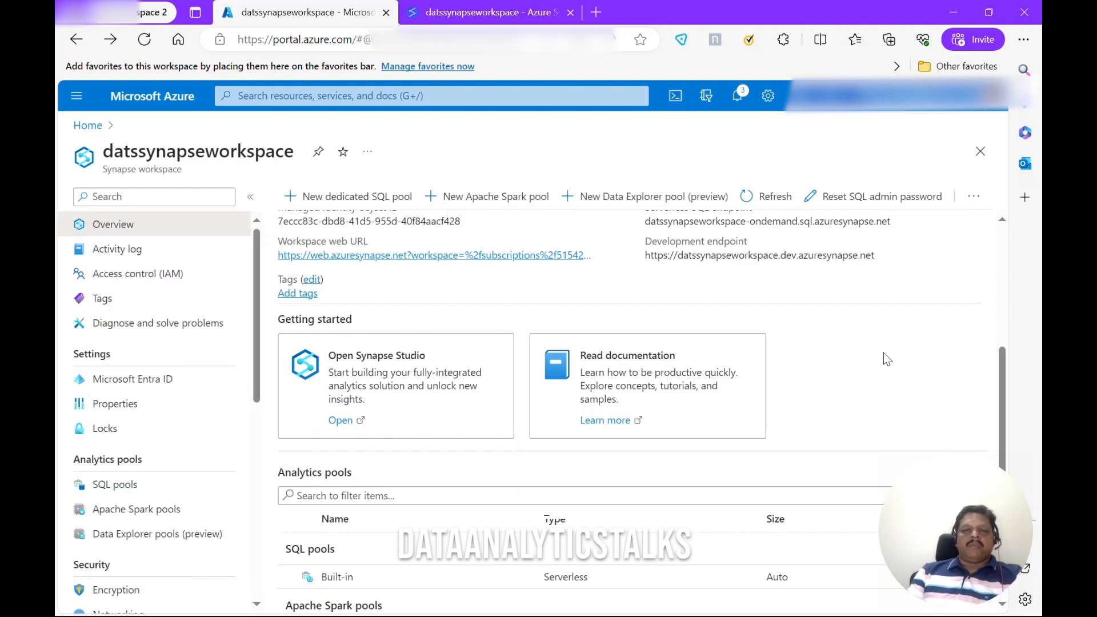
key("ctrl+Tab")
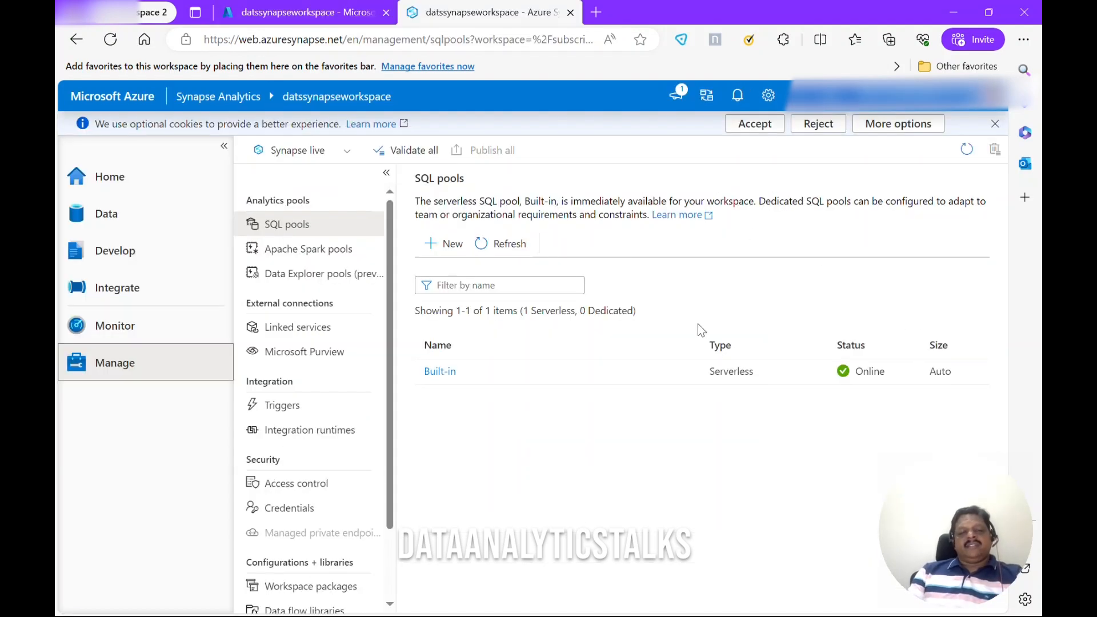